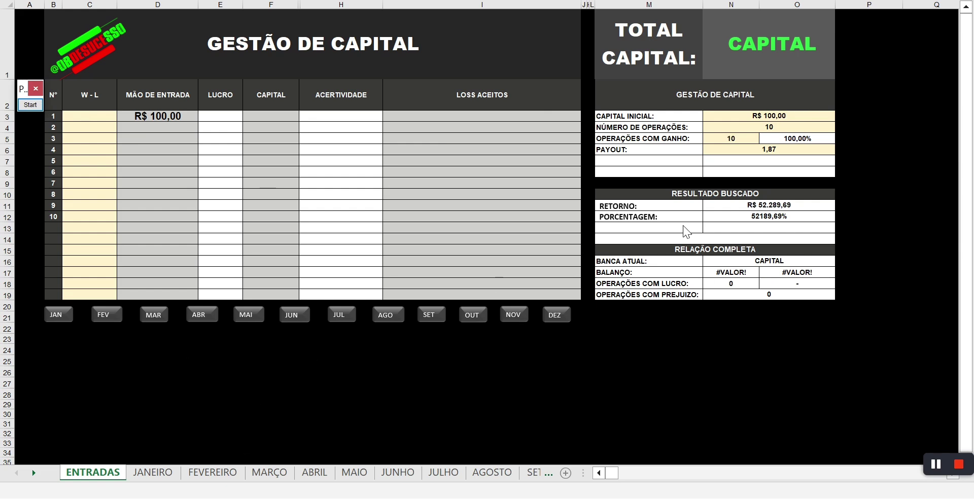
- Move the annotation palette up beside the sheet header and mark the number-of-operations and winning-operations fields with temporary arrows
click(748, 142)
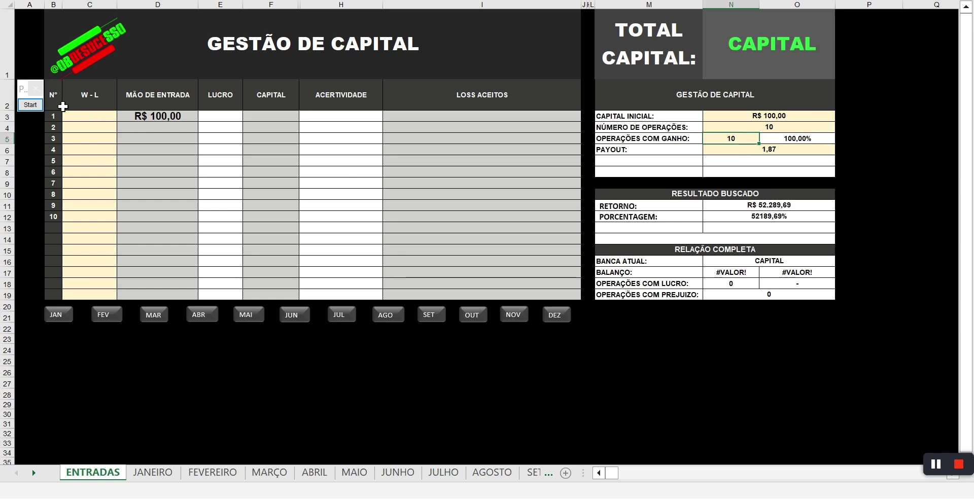
drag(23, 87, 20, 51)
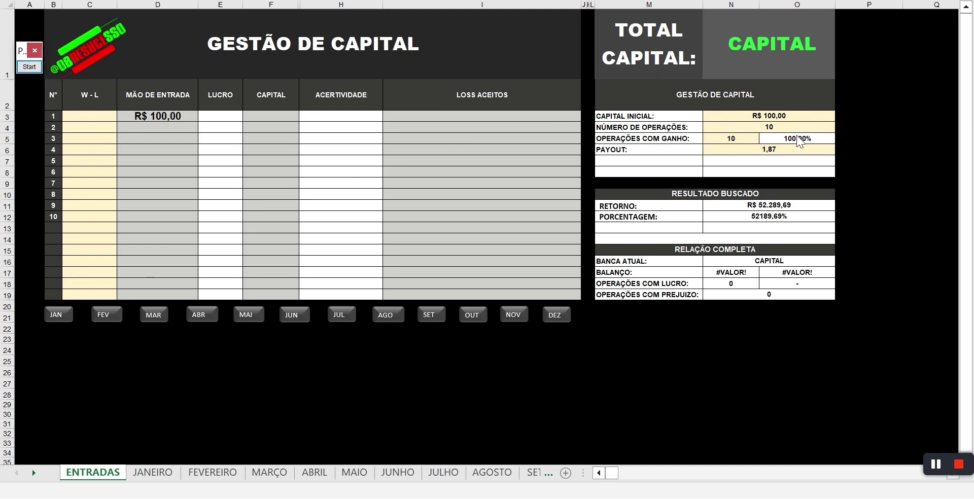
click(746, 145)
click(771, 129)
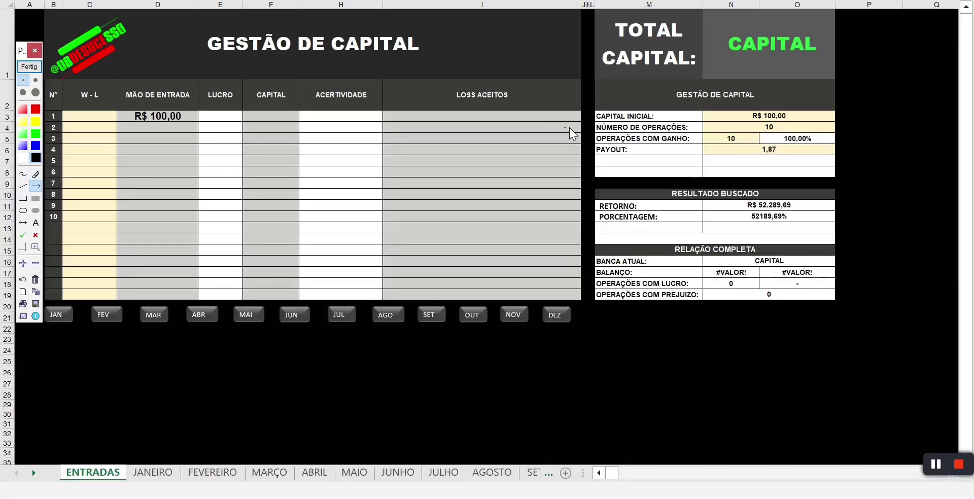
mouse_move(709, 115)
mouse_down()
mouse_move(697, 124)
mouse_move(724, 123)
mouse_up()
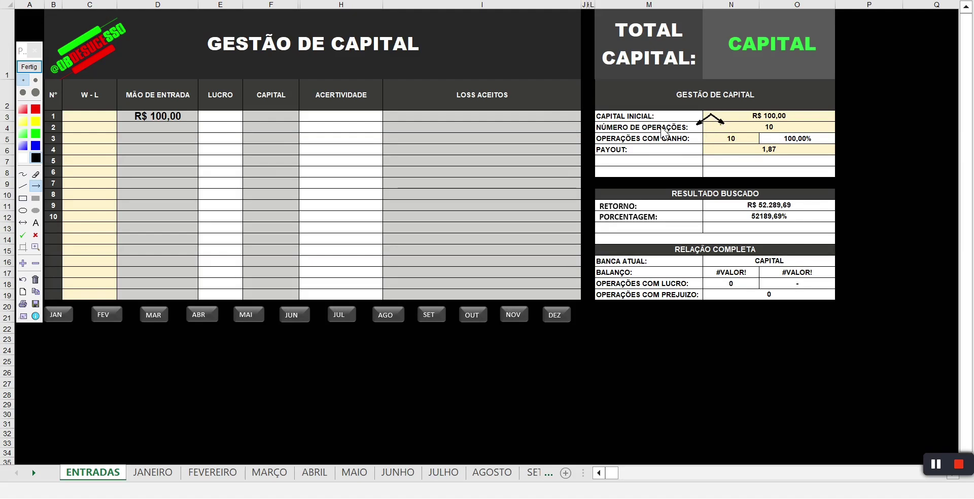
click(29, 68)
- Set NÚMERO DE OPERAÇÕES to 2 and OPERAÇÕES COM GANHO to 2
click(773, 129)
text(2)
key(Return)
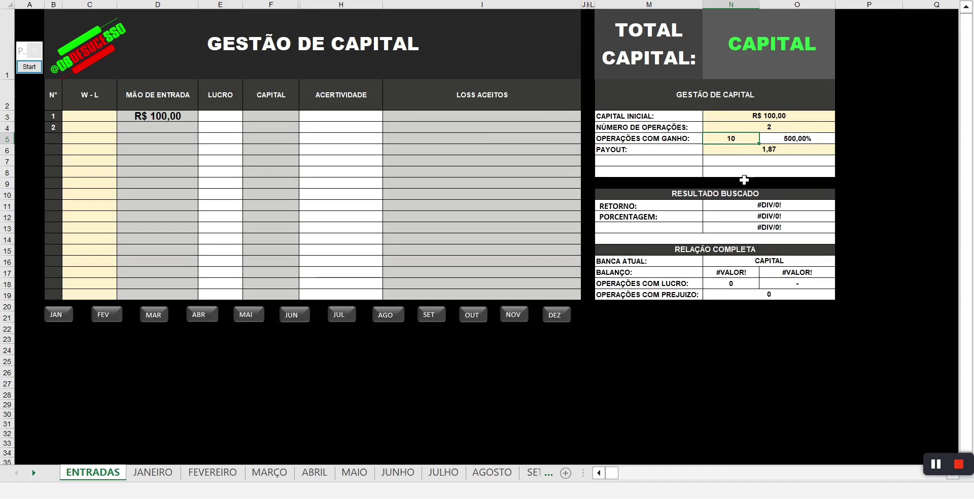
text(2)
key(Return)
- Draw temporary arrows pointing at the number-of-operations and winning-operations values, and clear them
click(29, 66)
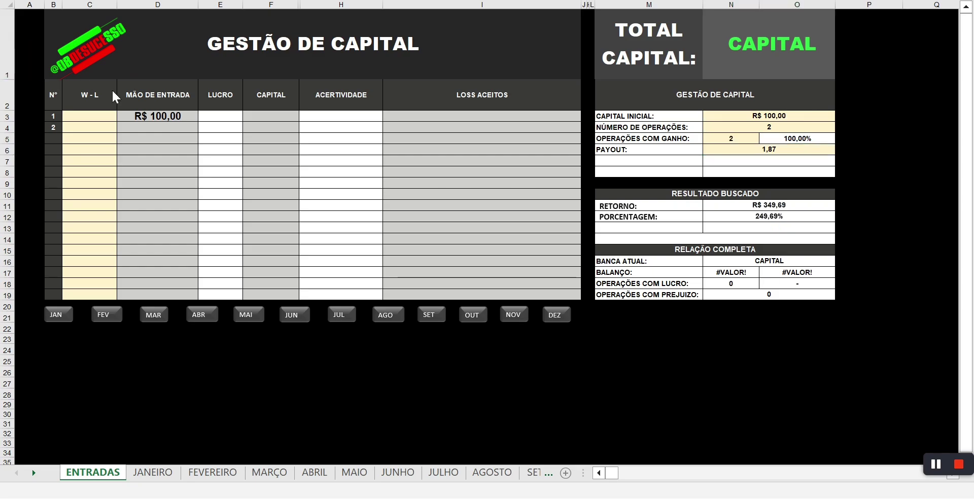
drag(706, 120, 716, 136)
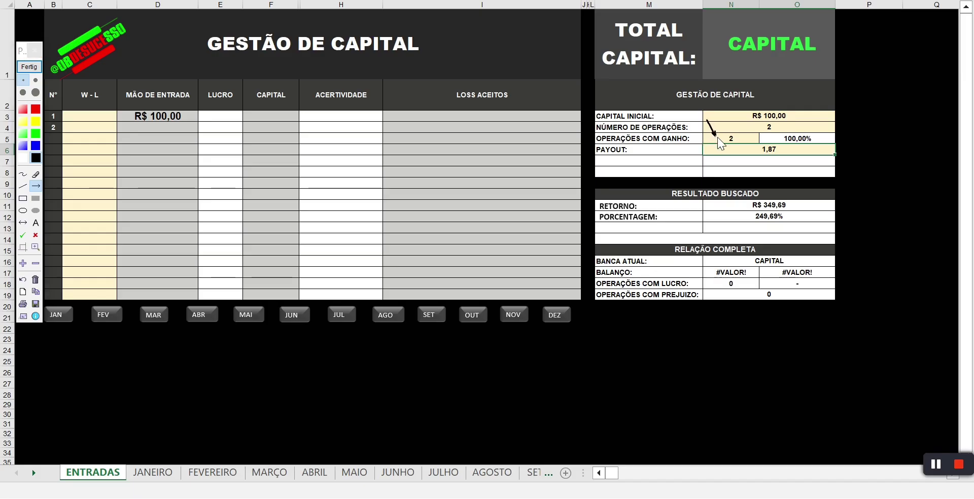
click(29, 66)
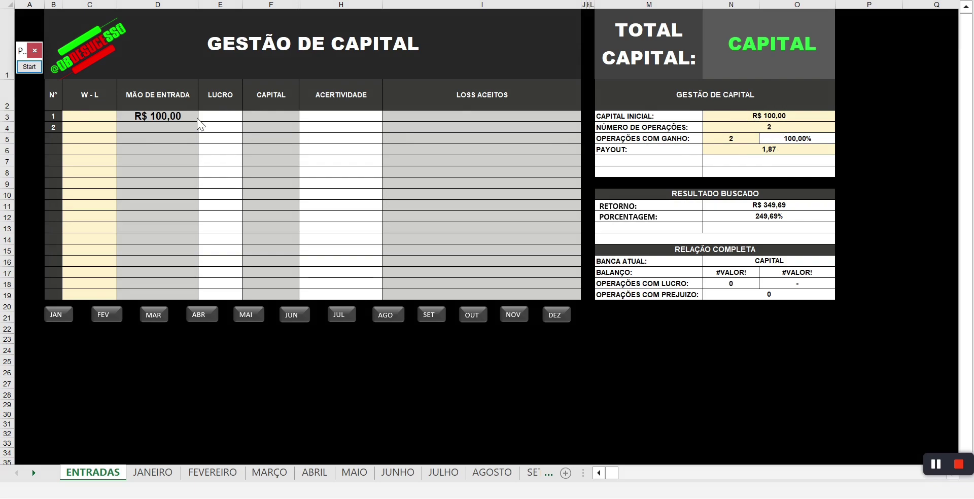
drag(720, 127, 754, 131)
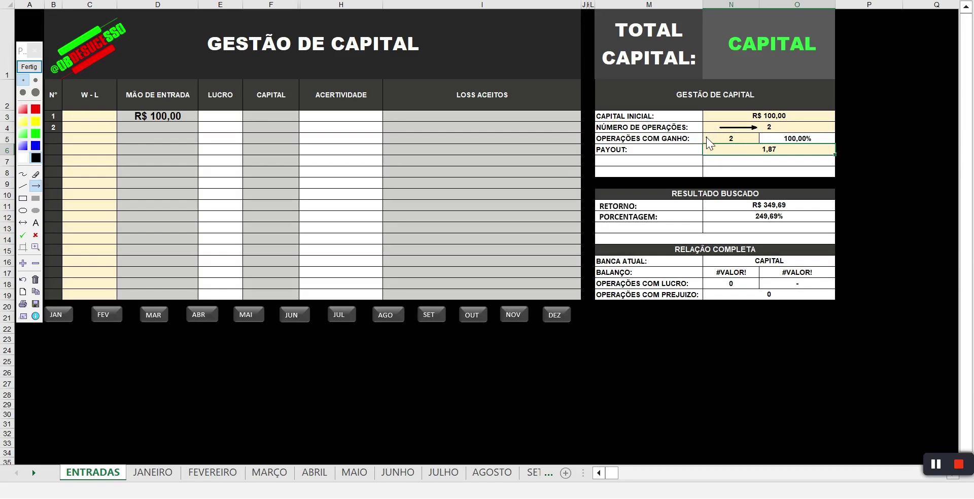
drag(723, 137, 724, 137)
click(29, 67)
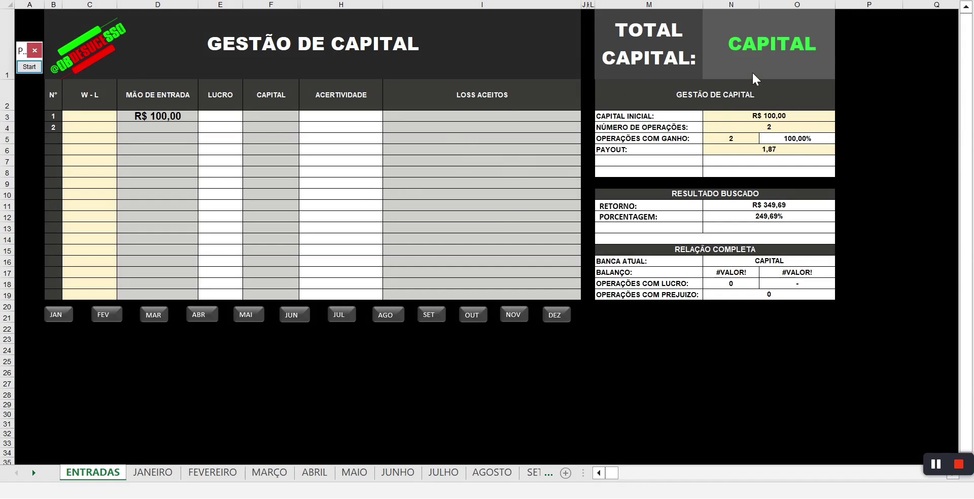
- Point out the CAPITAL INICIAL value with several temporary arrows and clear the annotations
click(29, 67)
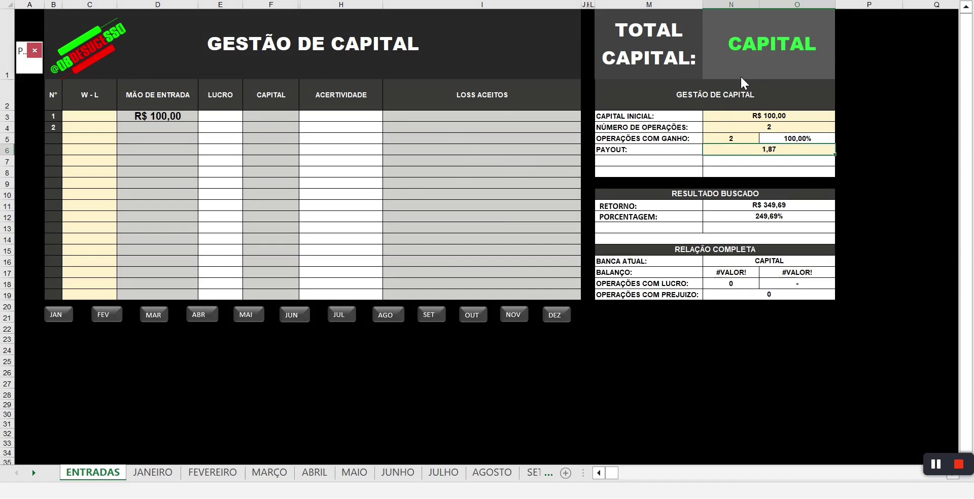
drag(705, 117, 732, 116)
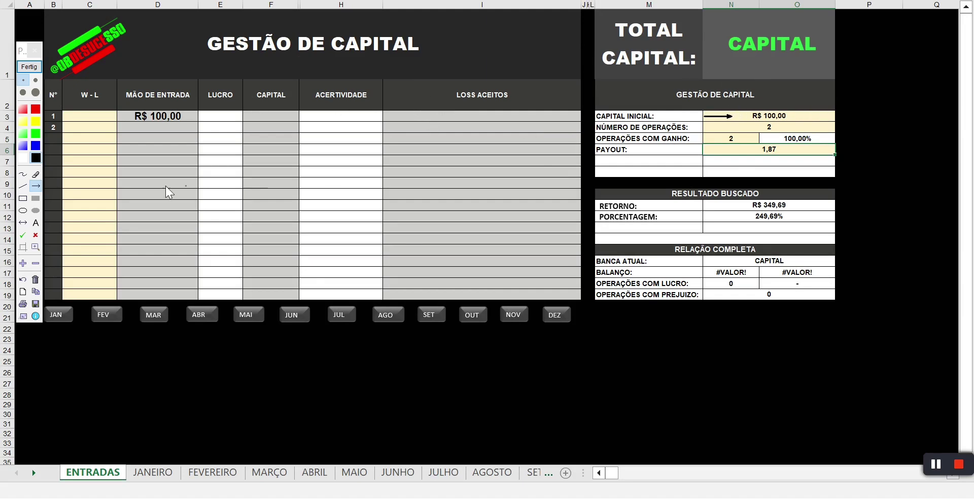
mouse_move(810, 87)
mouse_down()
mouse_move(798, 107)
mouse_move(787, 105)
mouse_up()
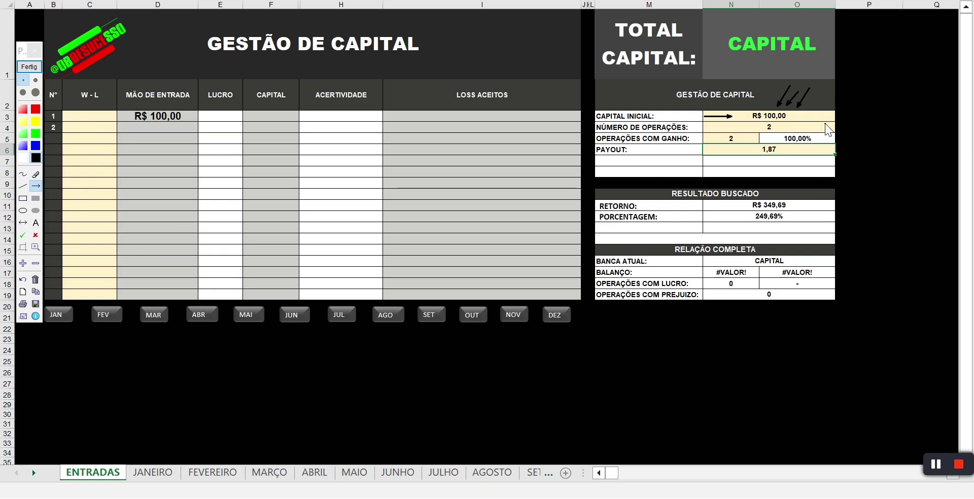
click(29, 66)
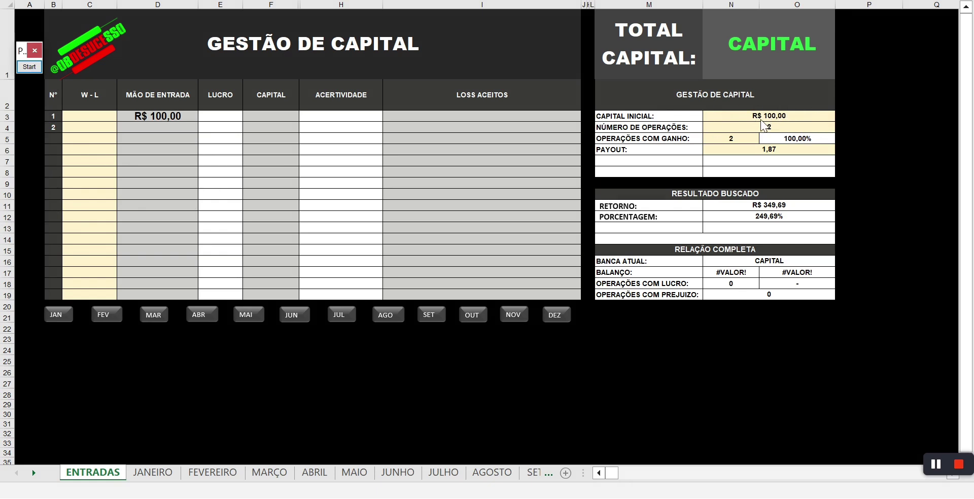
- Set CAPITAL INICIAL to R$ 20,00
click(807, 121)
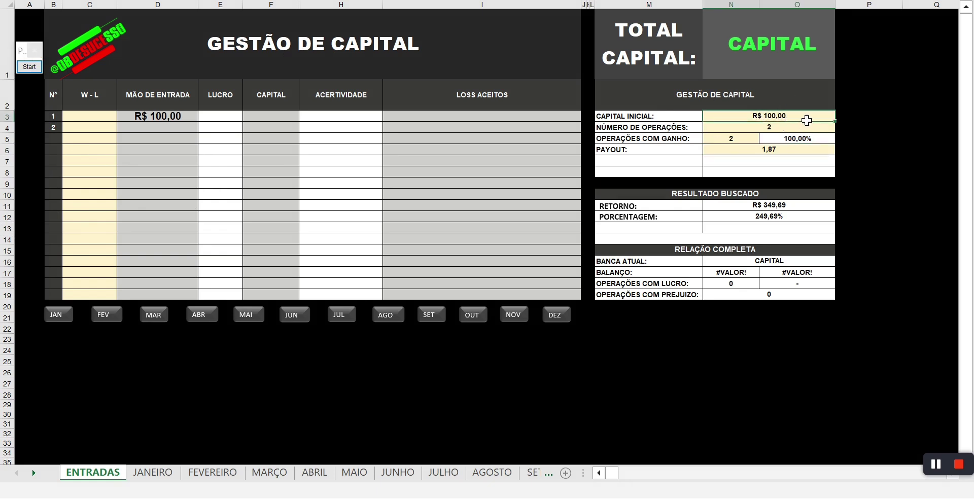
text(20)
key(Return)
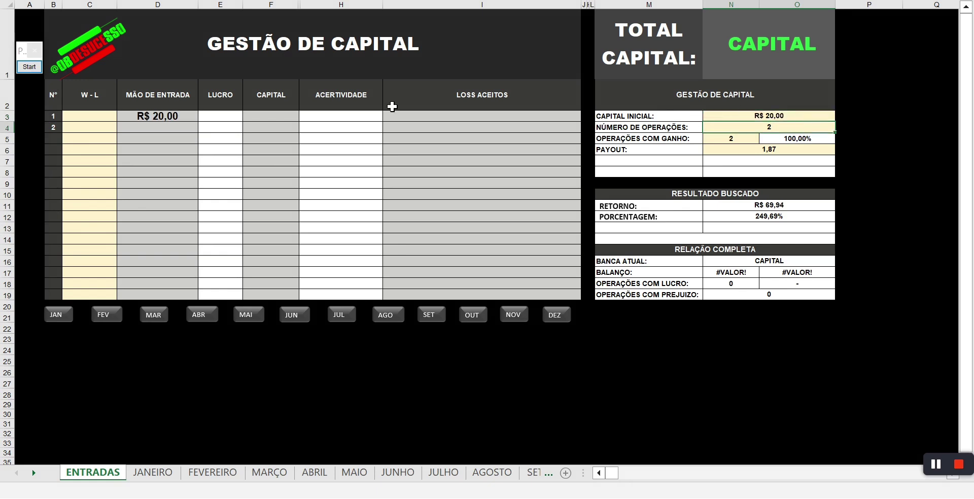
- Mark the initial capital value with a temporary arrow, clear it, and select the NÚMERO DE OPERAÇÕES value
click(40, 71)
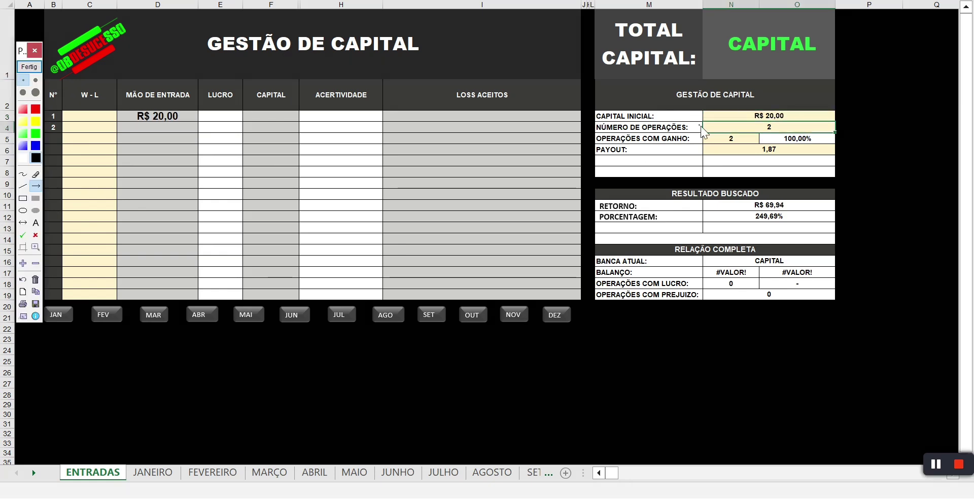
drag(715, 114, 738, 114)
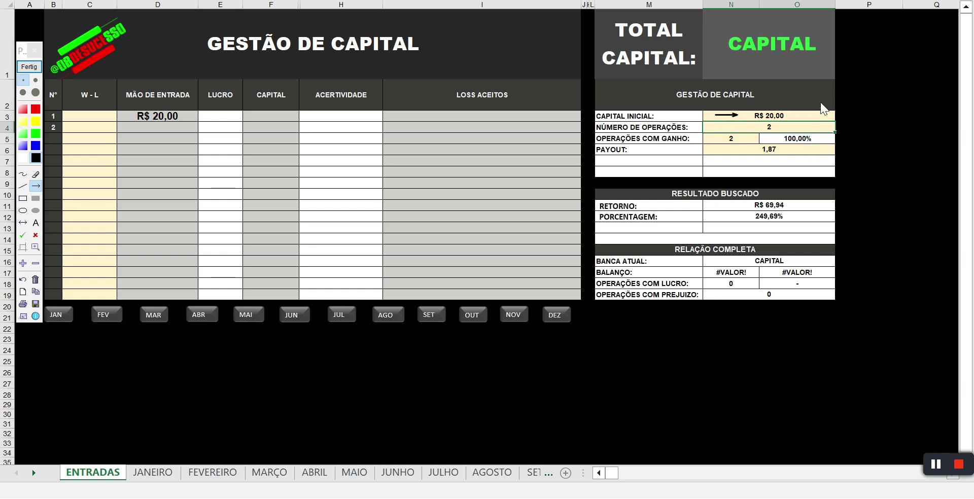
drag(786, 106, 786, 106)
click(29, 67)
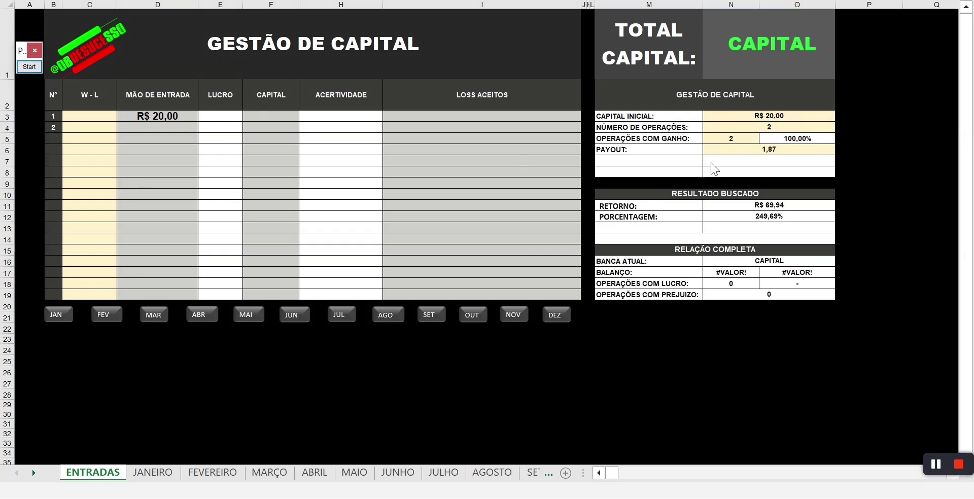
click(788, 124)
key(BackSpace)
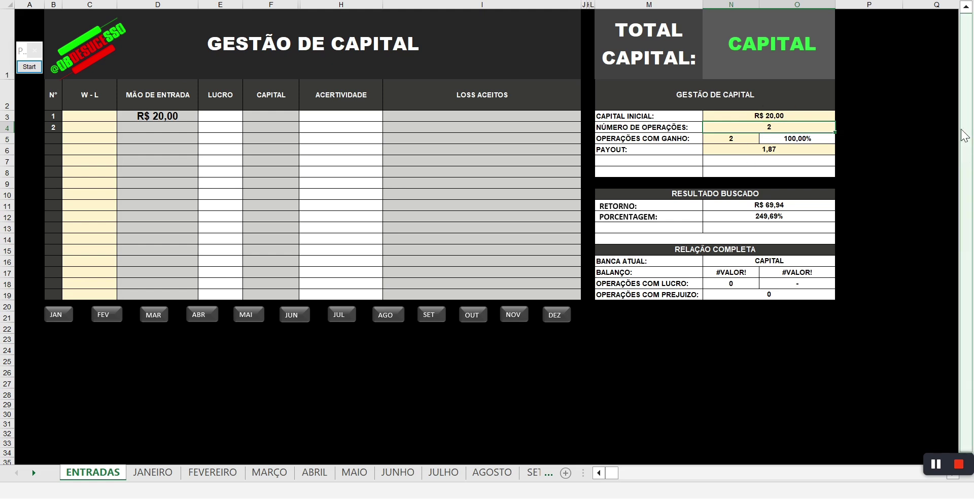
- Cross out the first MÃO DE ENTRADA amount in black and red, point at the initial capital, and clear the annotations
click(29, 66)
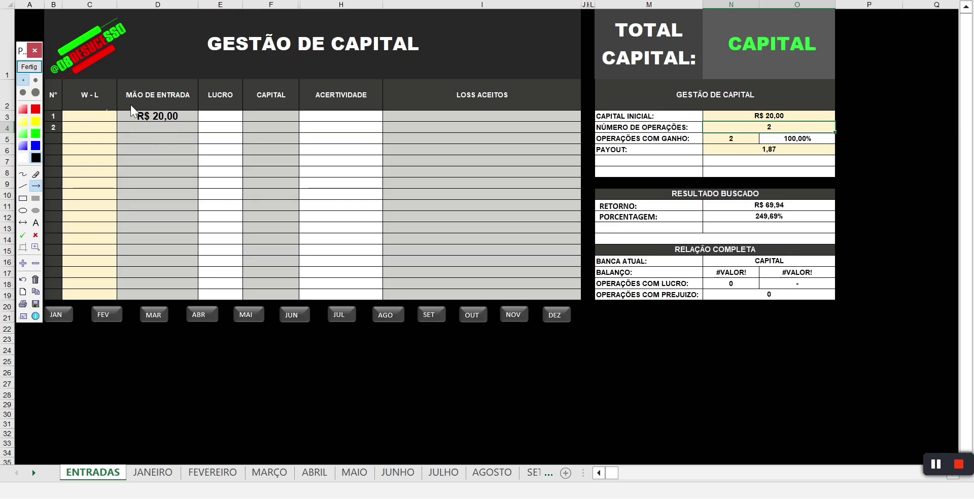
mouse_move(142, 109)
mouse_down()
mouse_move(190, 119)
mouse_move(201, 105)
mouse_up()
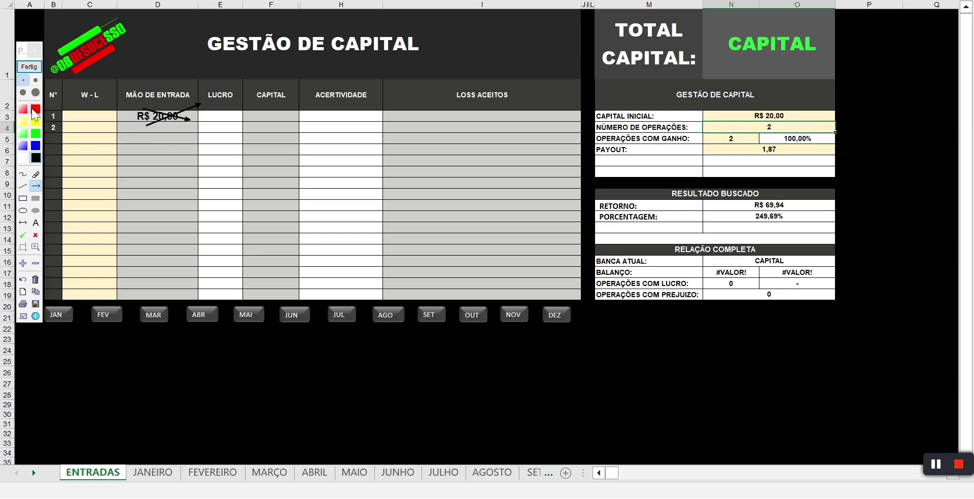
mouse_move(143, 108)
mouse_down()
mouse_move(192, 122)
mouse_move(175, 114)
mouse_move(201, 104)
mouse_up()
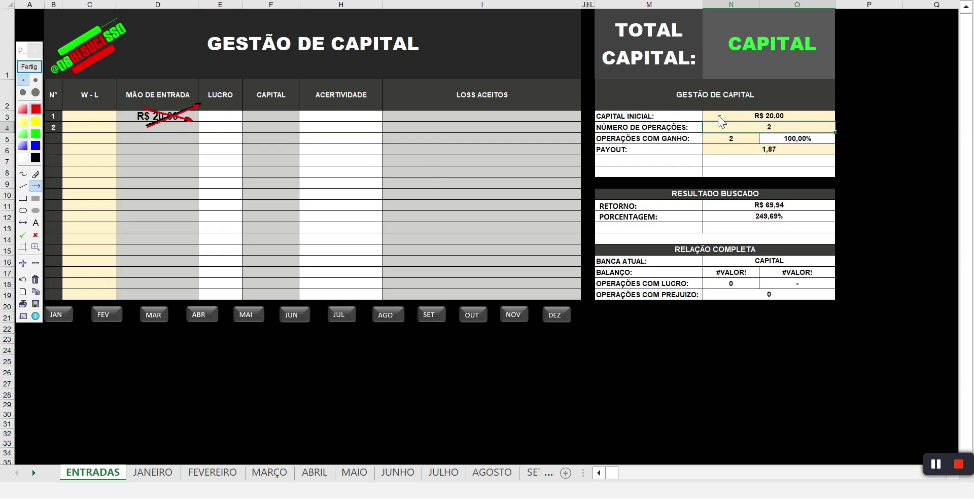
drag(746, 115, 744, 115)
drag(819, 116, 790, 117)
click(28, 67)
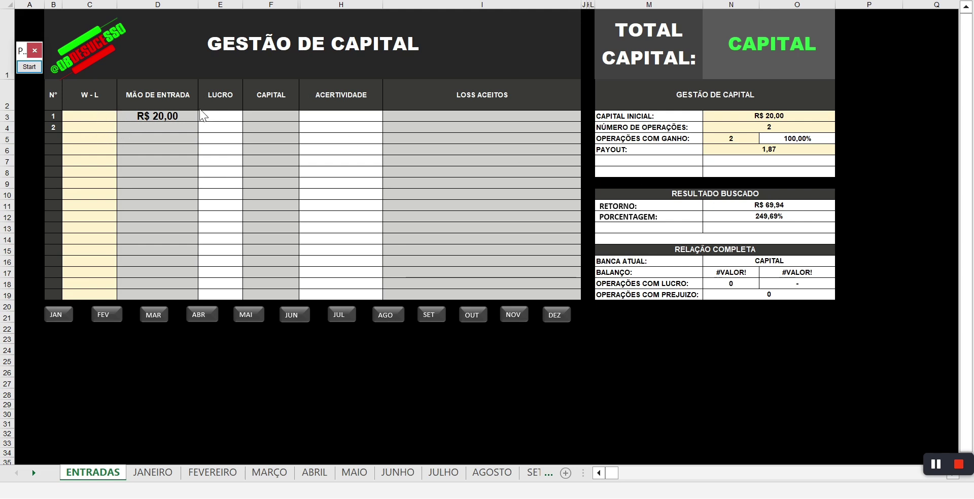
click(96, 118)
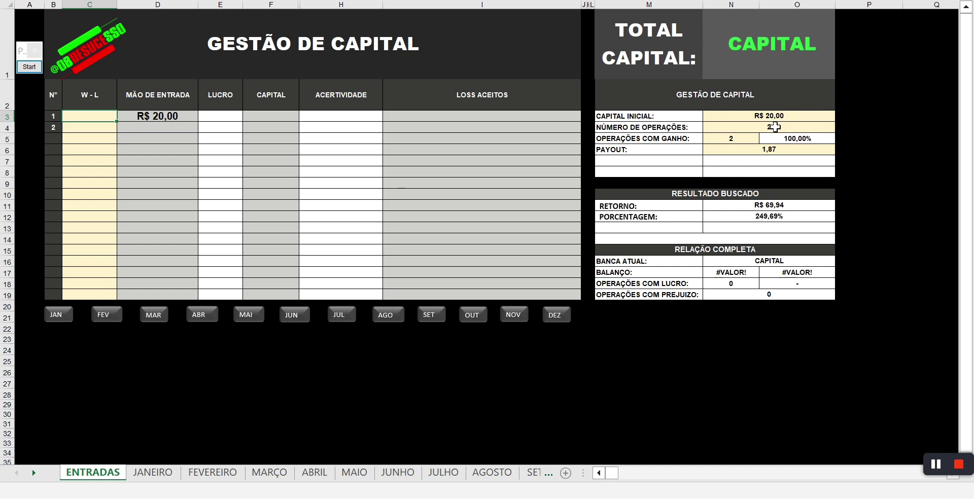
text(w)
key(BackSpace)
key(BackSpace)
text(W)
key(BackSpace)
key(BackSpace)
- Draw temporary black arrows from the first W - L cell to its entry amount and at the initial capital, and clear them
click(30, 67)
click(36, 158)
drag(86, 118, 129, 116)
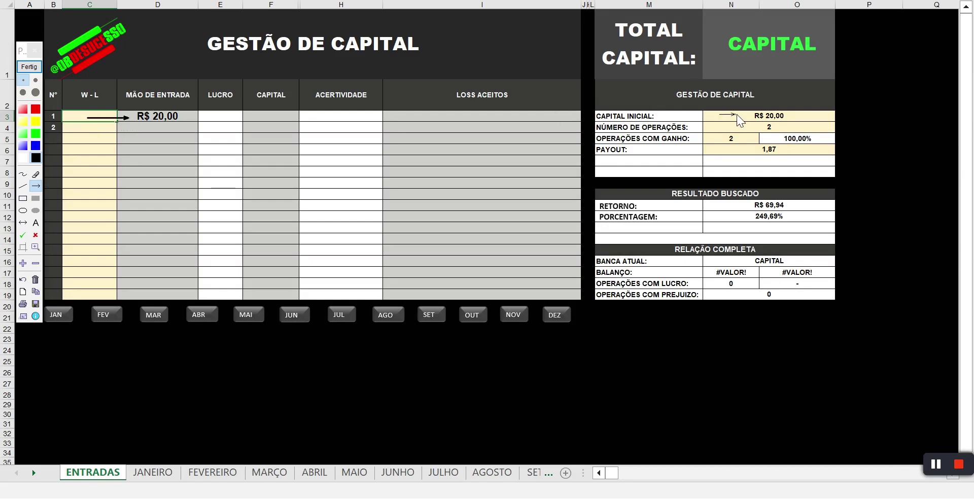
click(29, 67)
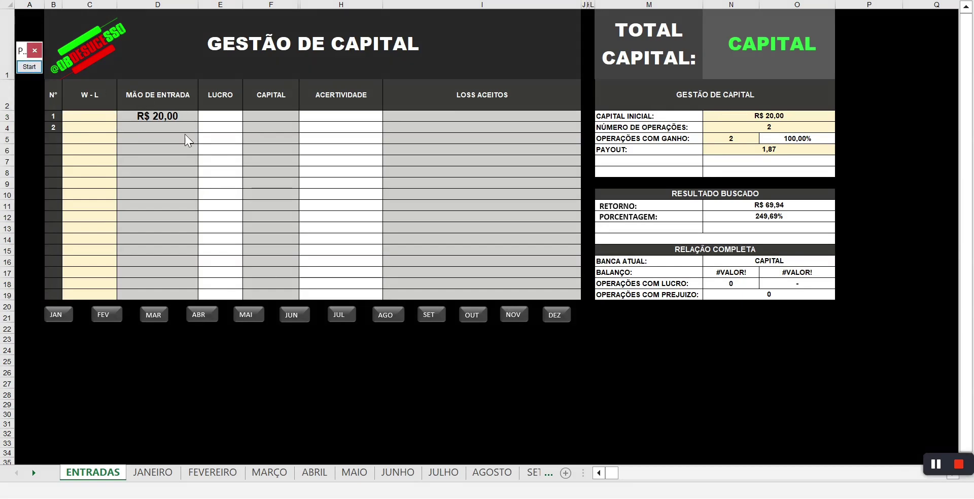
- Enter W as the W - L result of operation 1
double_click(99, 120)
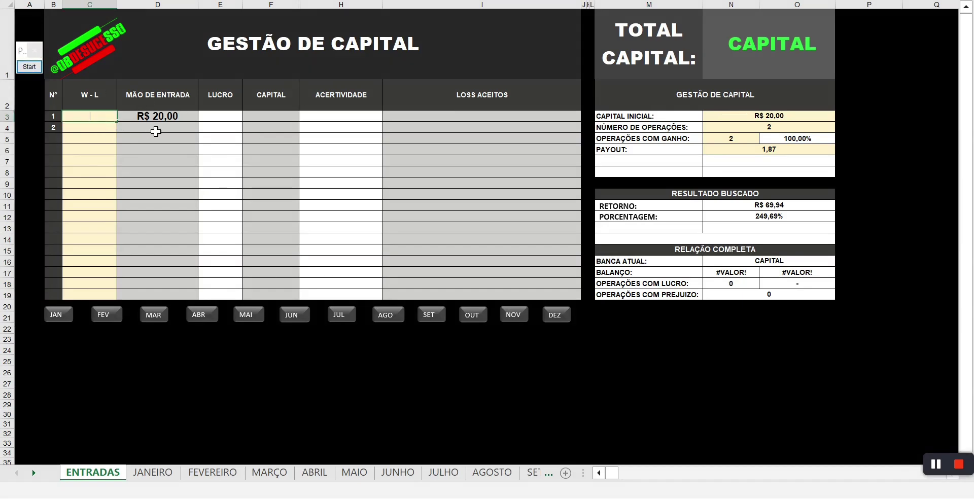
text(W)
key(BackSpace)
key(Return)
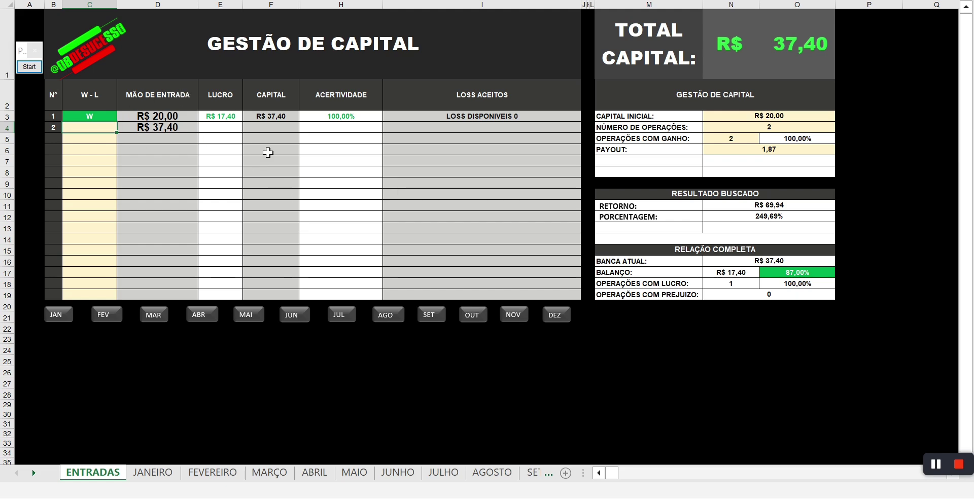
- Mark operation 2's W - L cell and operation 1's LUCRO amount with temporary arrows, and clear them
click(28, 67)
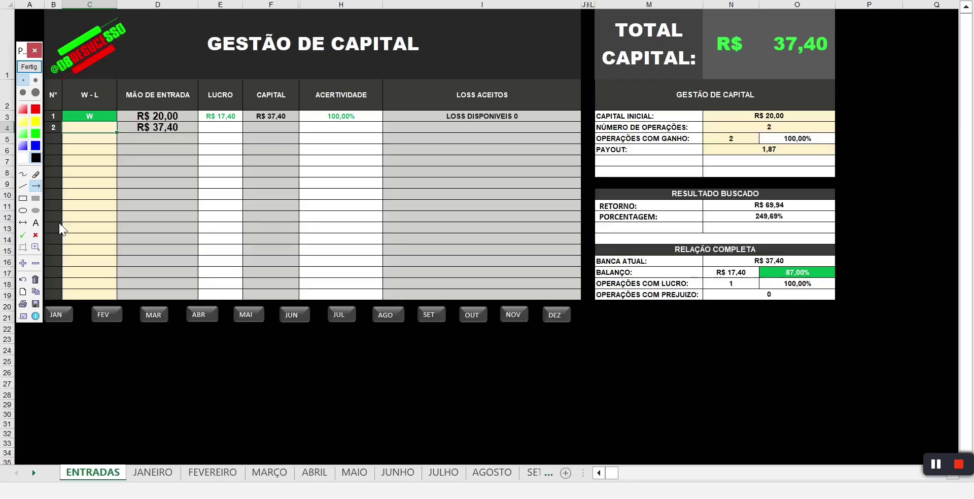
click(85, 127)
drag(106, 128, 108, 127)
drag(203, 120, 247, 120)
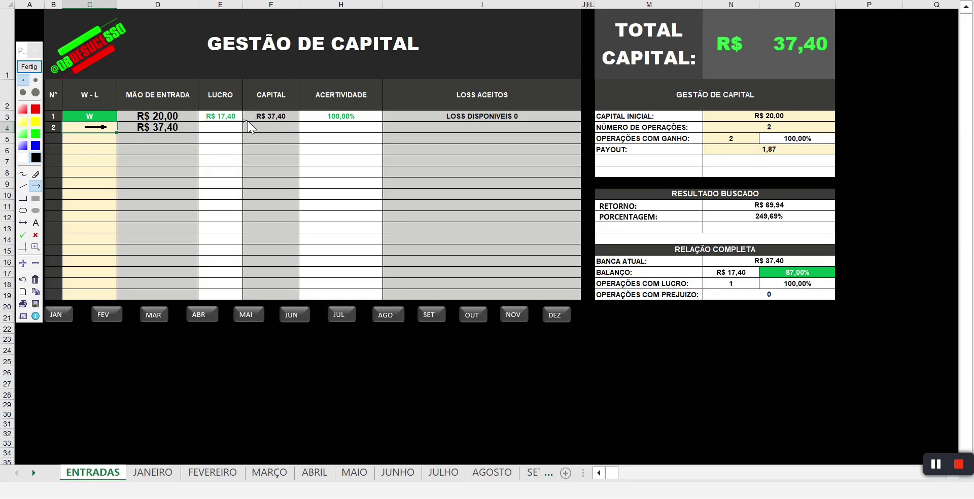
click(29, 67)
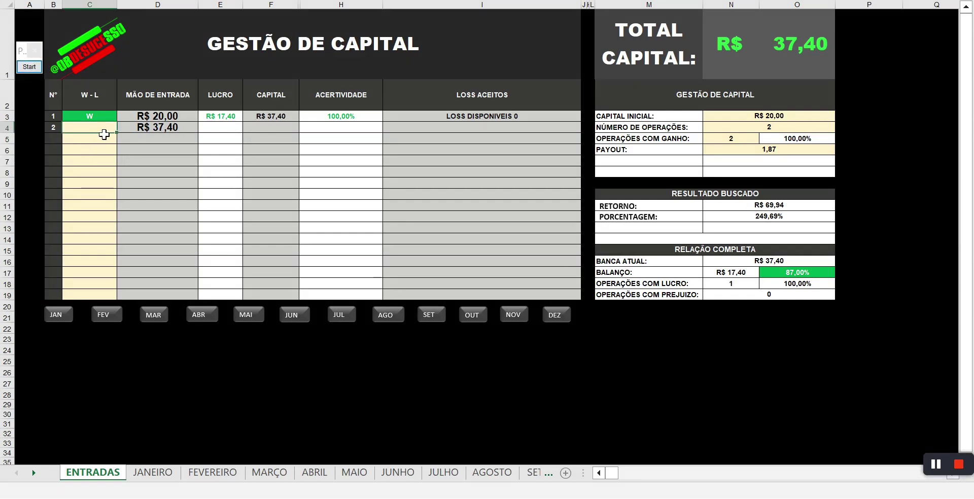
- Enter W as the W - L result of operation 2
text(W)
key(Return)
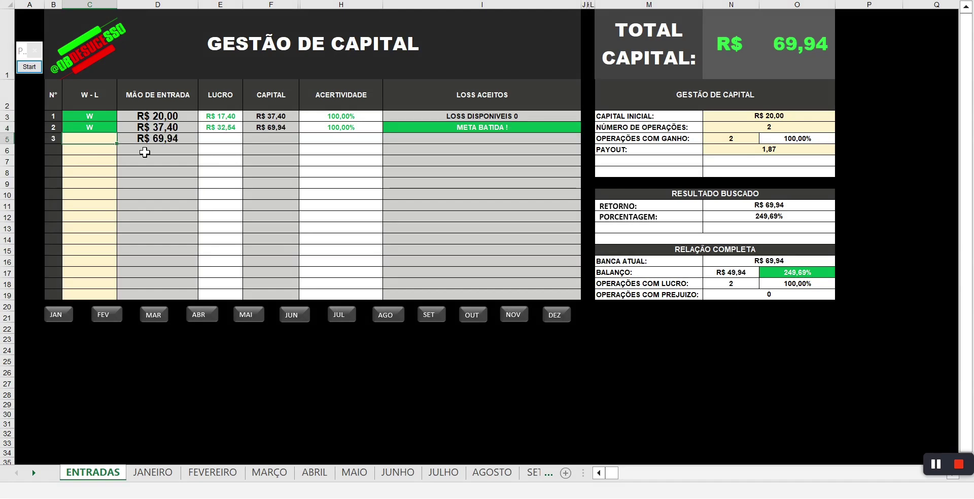
- Point out the META BATIDA ! cell and sweep temporary arrows across the empty lower rows, and clear the annotations
click(29, 67)
drag(449, 176, 474, 141)
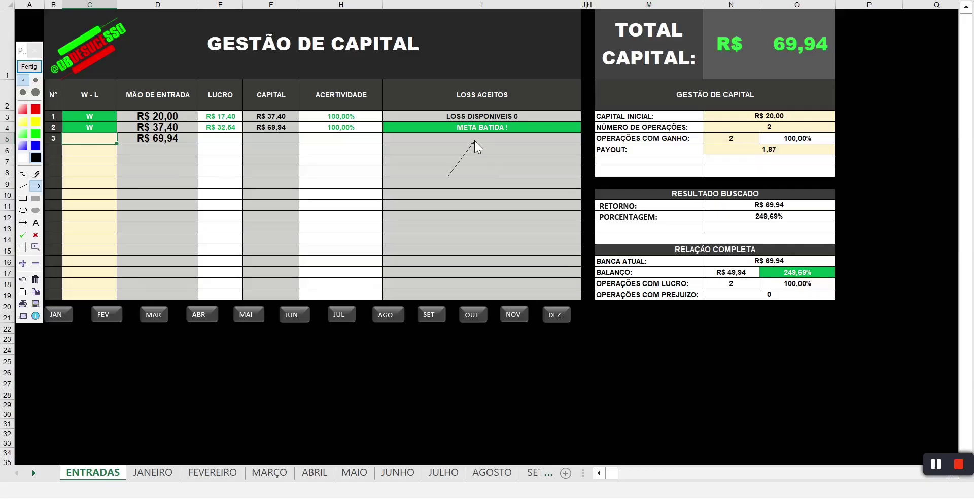
drag(272, 220, 120, 299)
drag(224, 229, 81, 291)
drag(262, 227, 212, 295)
drag(254, 246, 170, 299)
click(29, 66)
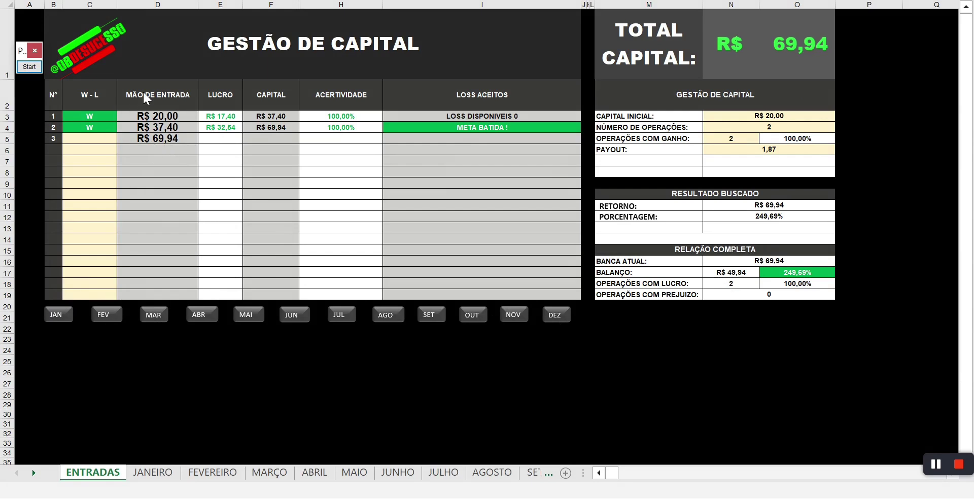
- Replace operation 2's W - L result with L
click(83, 128)
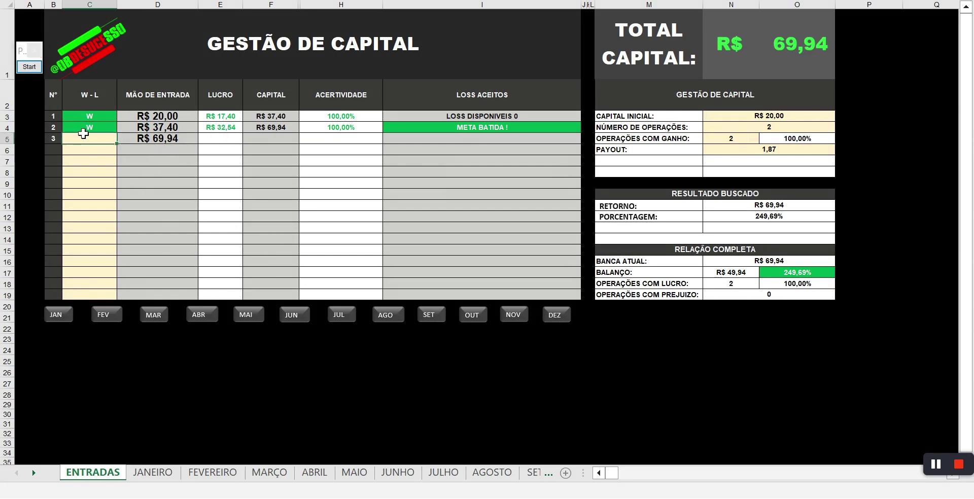
key(BackSpace)
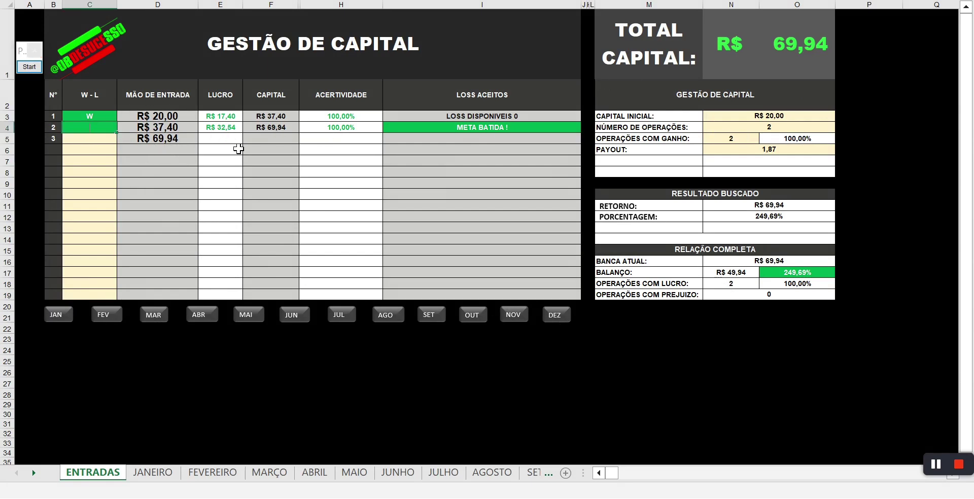
key(Return)
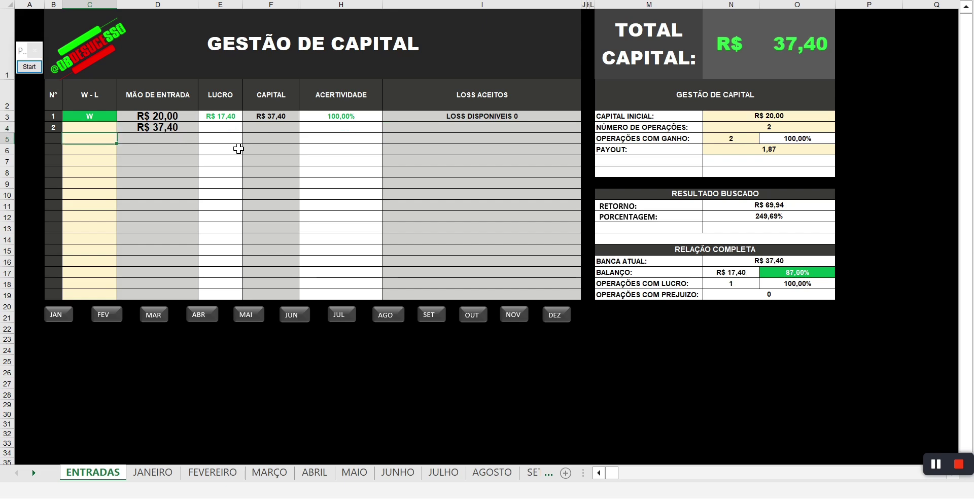
click(96, 128)
text(L)
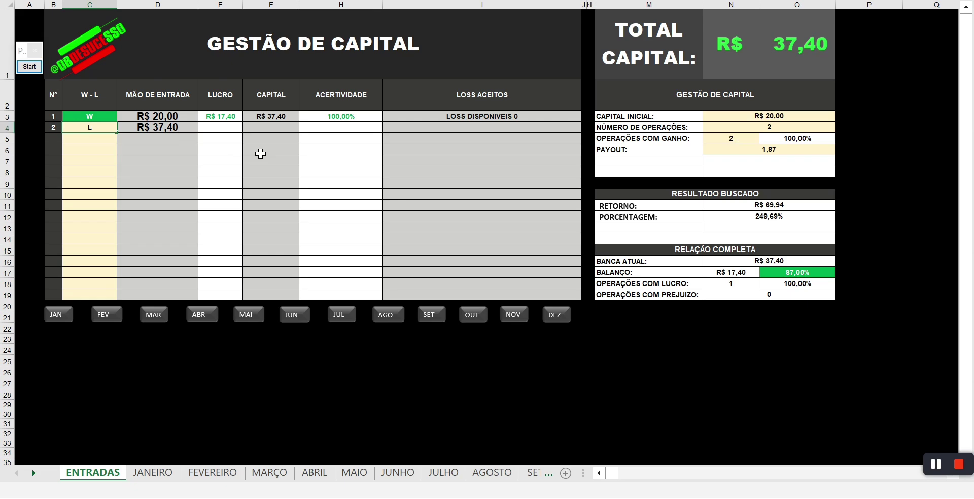
key(Return)
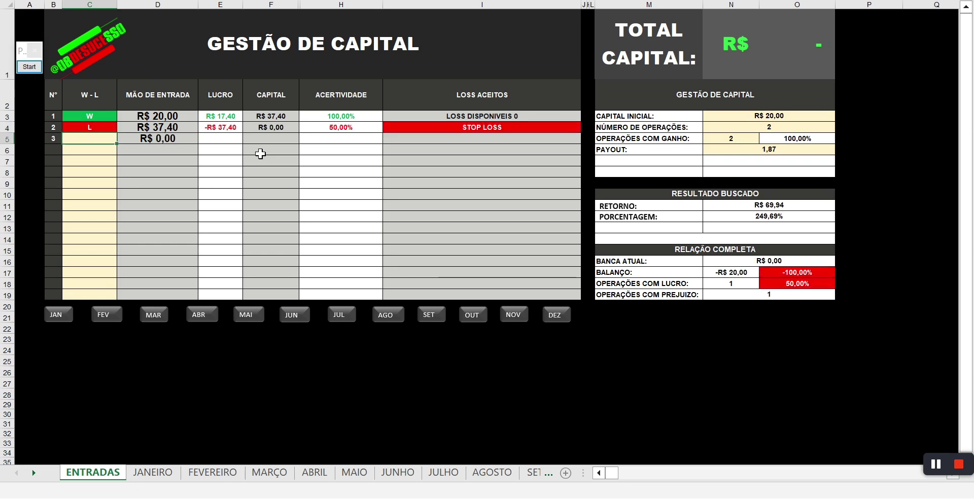
- Mark the STOP LOSS cell and the CAPITAL INICIAL value with temporary arrows, and clear them
click(30, 70)
drag(458, 126, 457, 126)
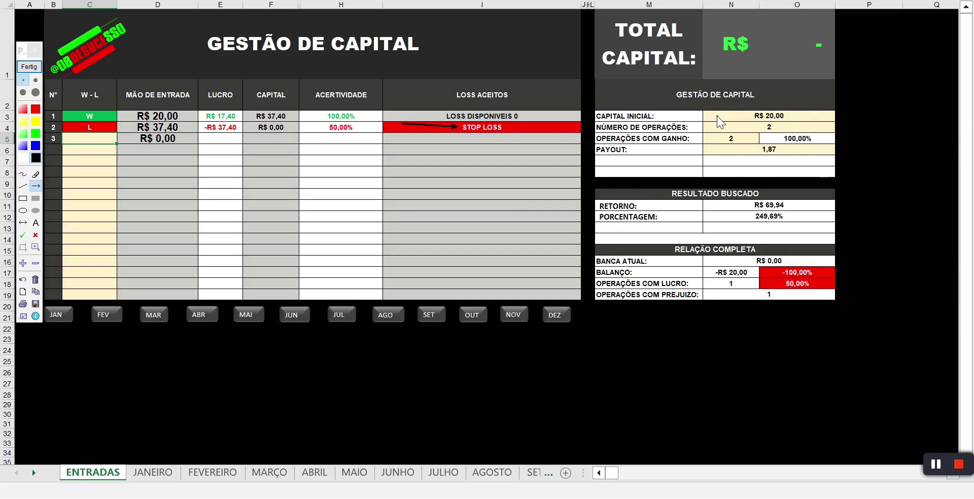
drag(717, 116, 745, 116)
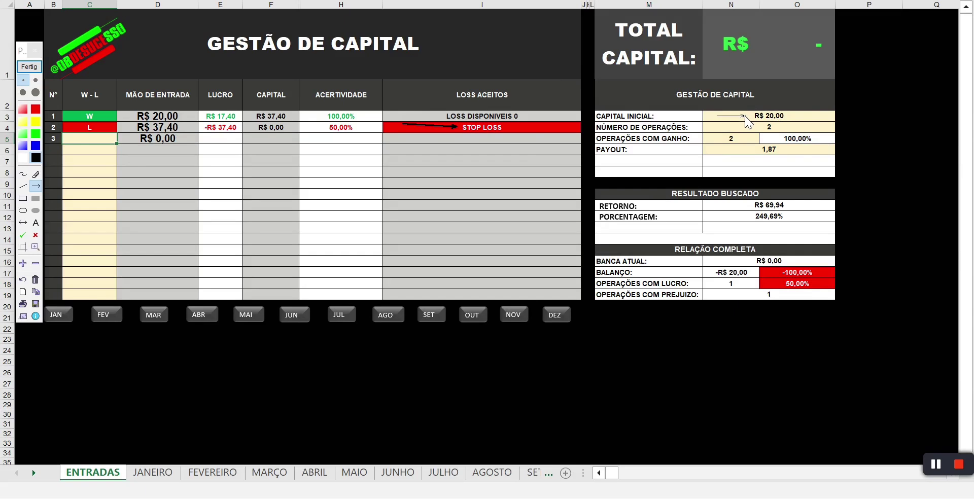
click(25, 70)
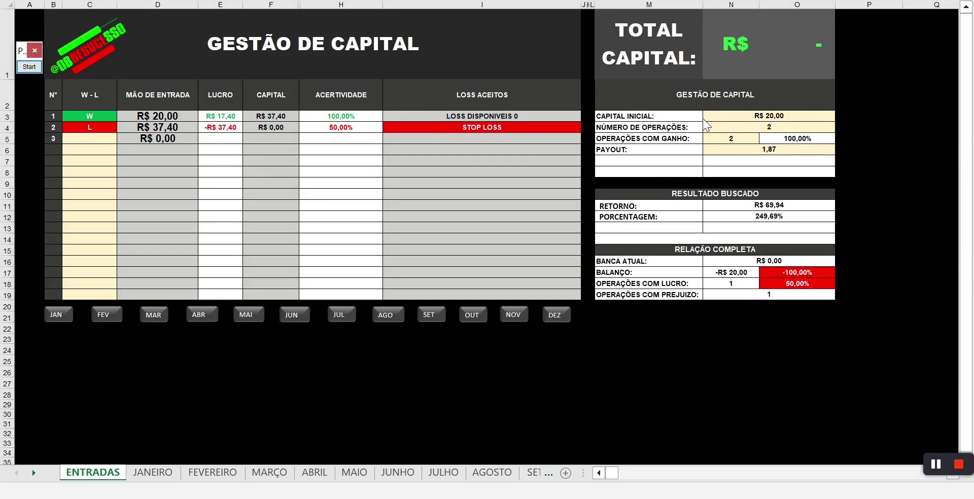
- Change operation 2's W - L result back to W
click(85, 138)
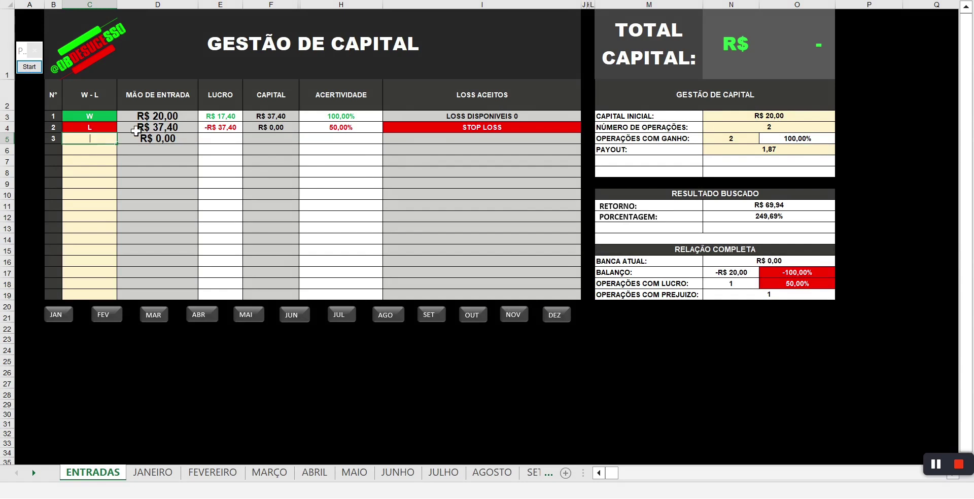
click(113, 131)
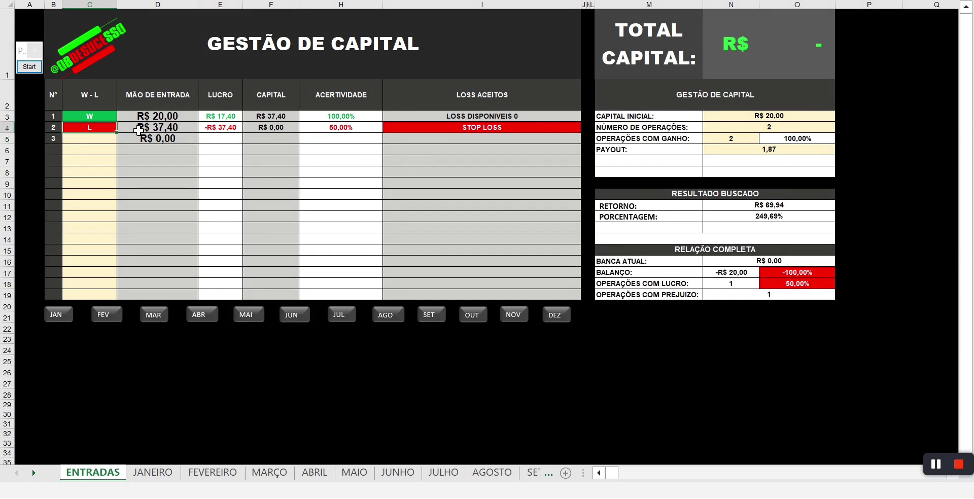
text(W)
key(Return)
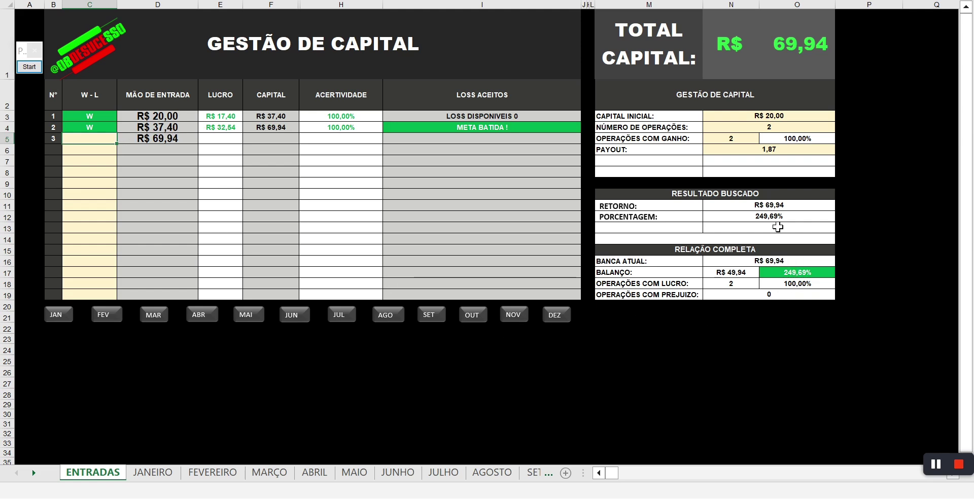
- Point out CAPITAL INICIAL, BALANÇO and the empty operation rows with temporary arrows, and clear the annotations
click(29, 67)
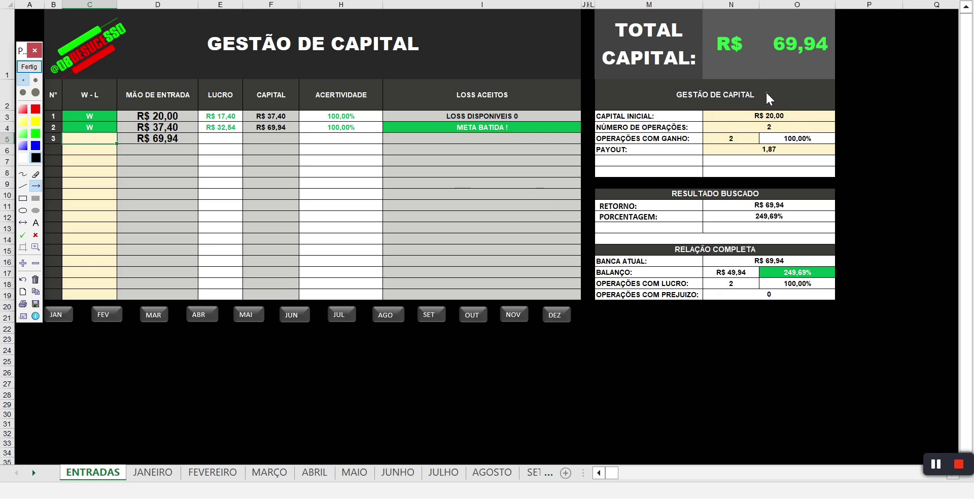
drag(725, 116, 744, 117)
drag(690, 274, 709, 274)
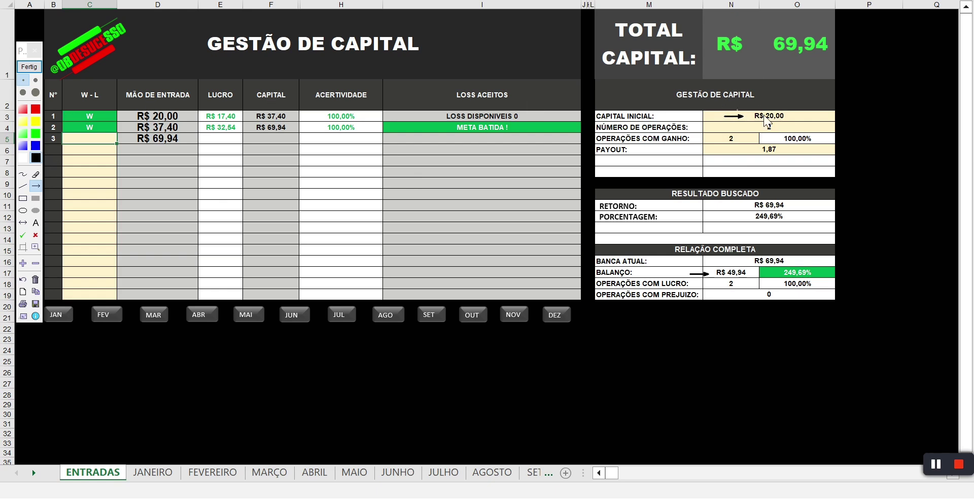
drag(807, 116, 791, 116)
drag(726, 260, 740, 264)
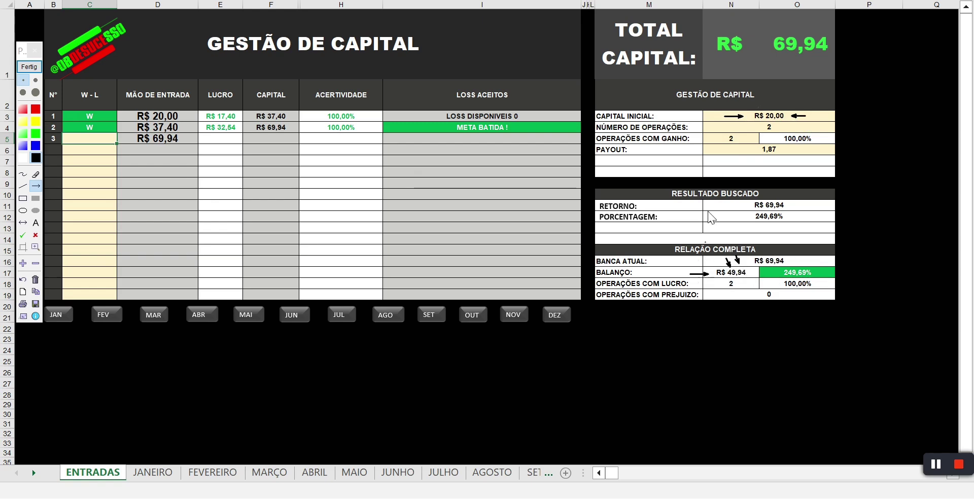
drag(125, 187, 106, 160)
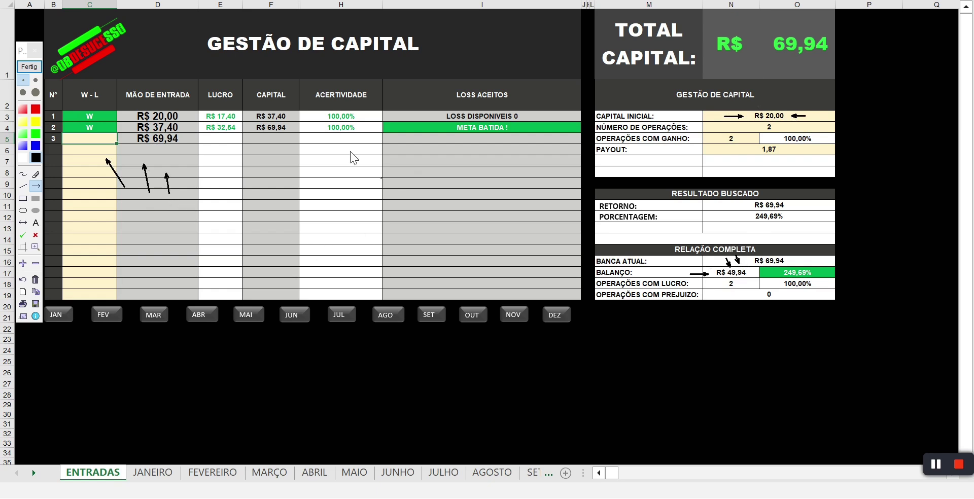
drag(187, 179, 192, 199)
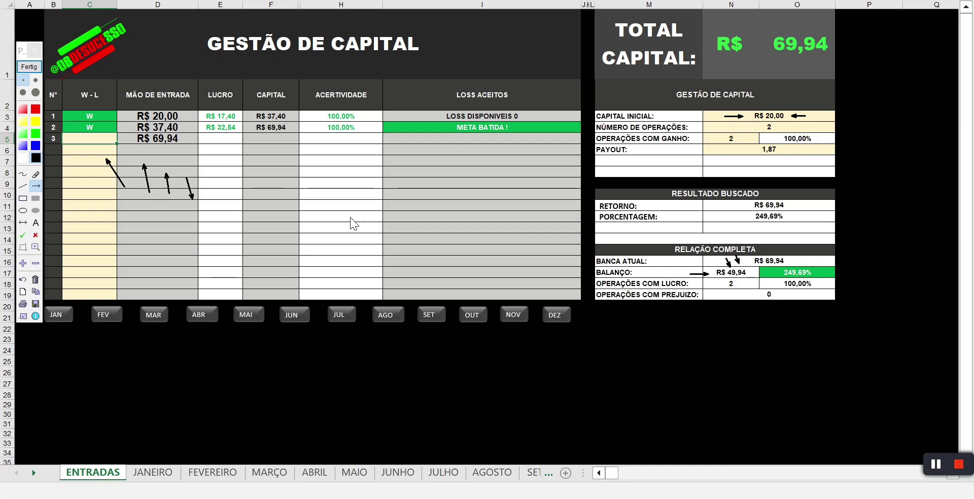
click(29, 66)
- Mark the BANCA ATUAL and CAPITAL INICIAL values with temporary arrows, and clear them
click(29, 66)
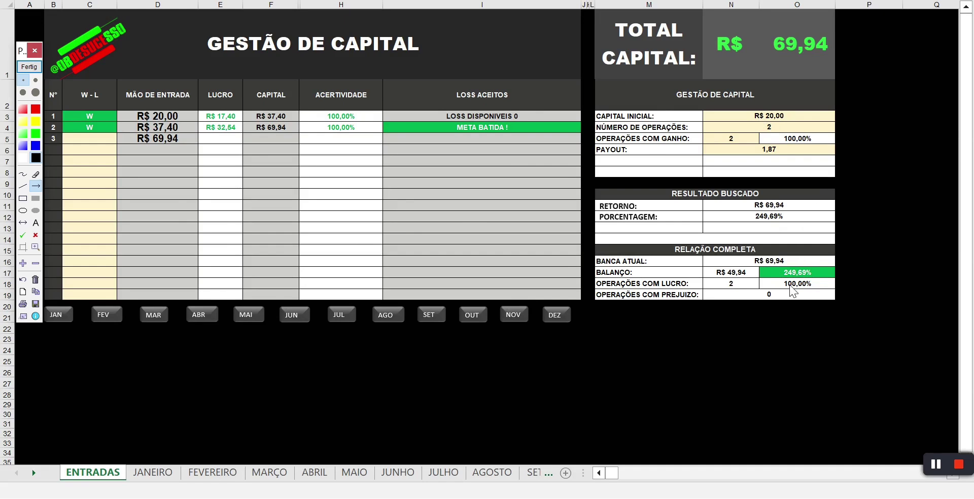
drag(711, 261, 730, 262)
drag(816, 260, 798, 260)
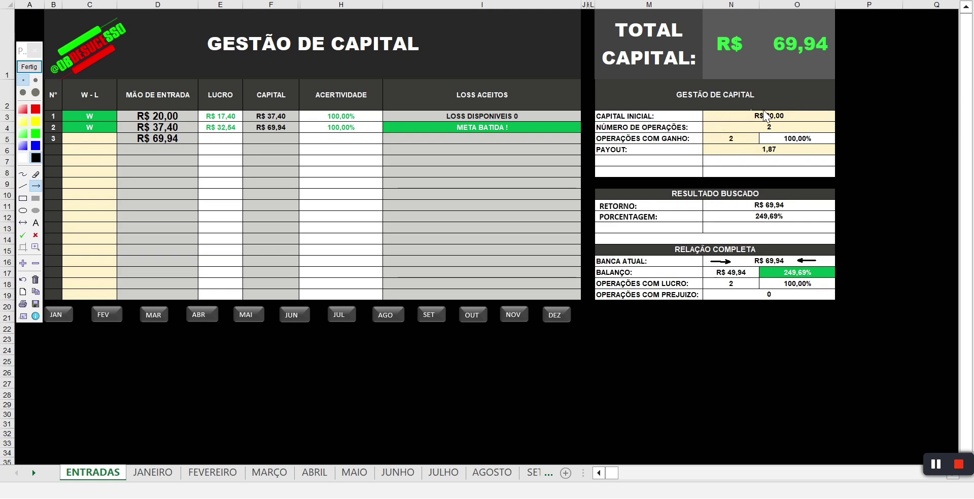
drag(720, 116, 755, 116)
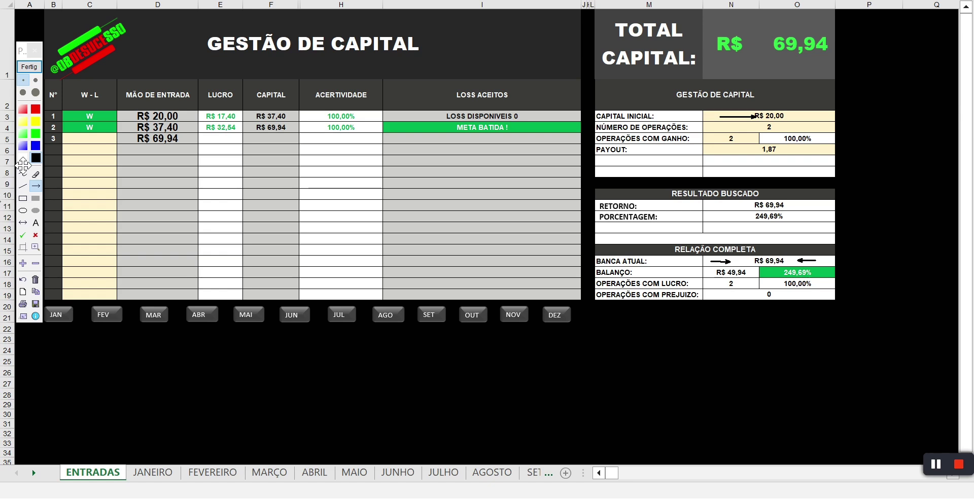
click(29, 66)
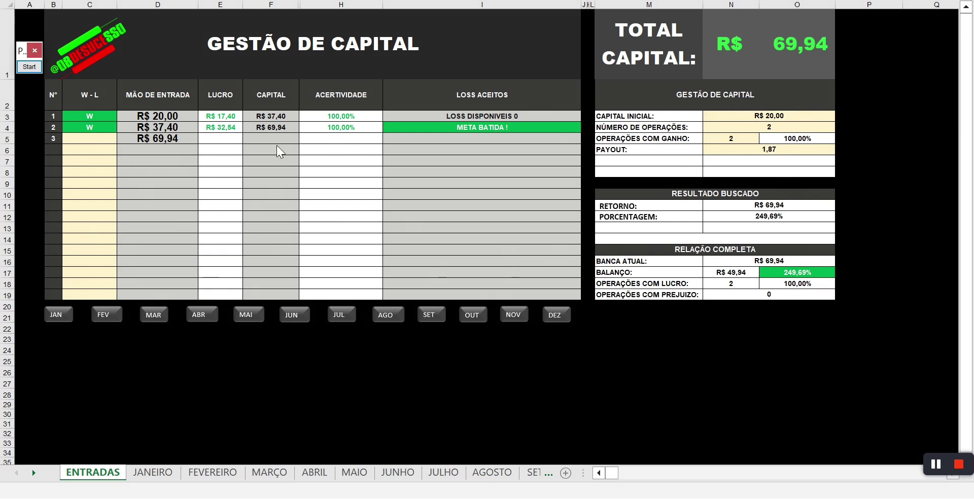
- Set NÚMERO DE OPERAÇÕES to 4 and OPERAÇÕES COM GANHO to 3
click(769, 130)
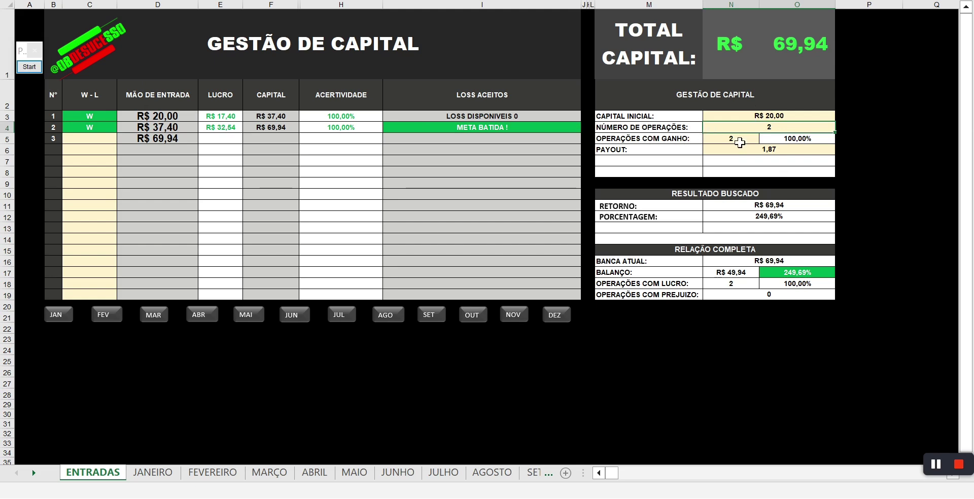
key(Return)
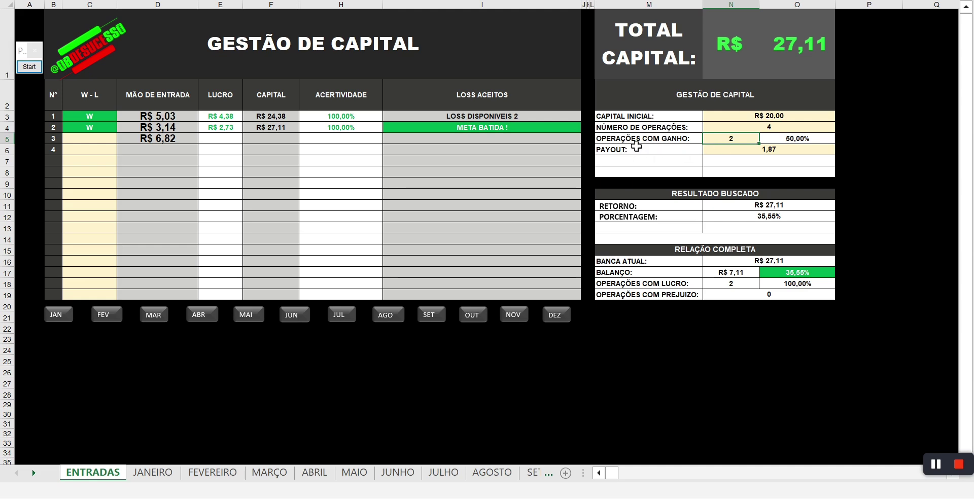
key(Return)
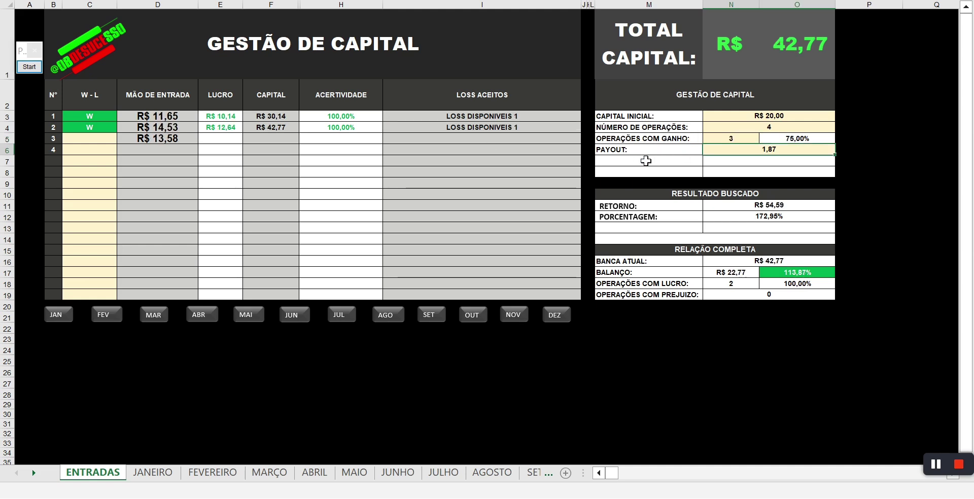
- Clear the W - L results of operations 1 and 2
click(105, 128)
key(Delete)
key(Up)
key(Delete)
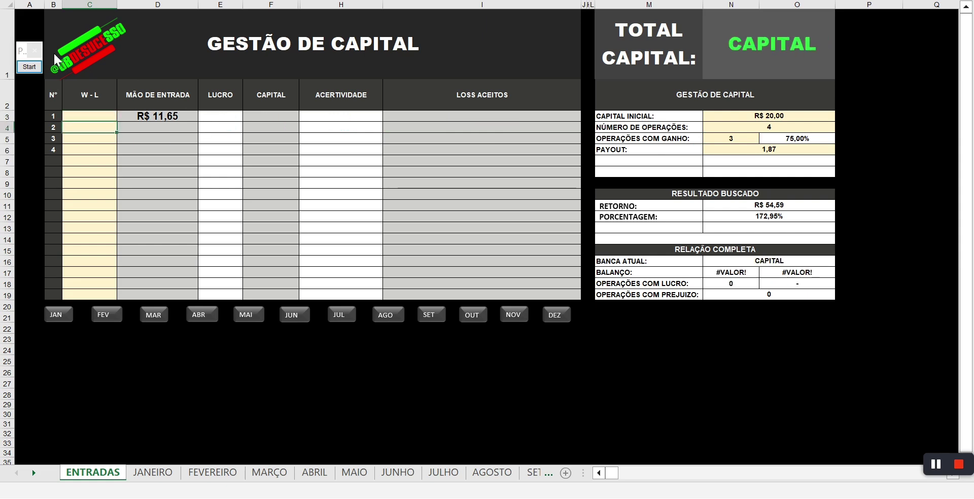
- Mark operation 1's MÃO DE ENTRADA amount and the CAPITAL INICIAL value with temporary arrows, and clear them
click(29, 66)
drag(204, 172, 174, 136)
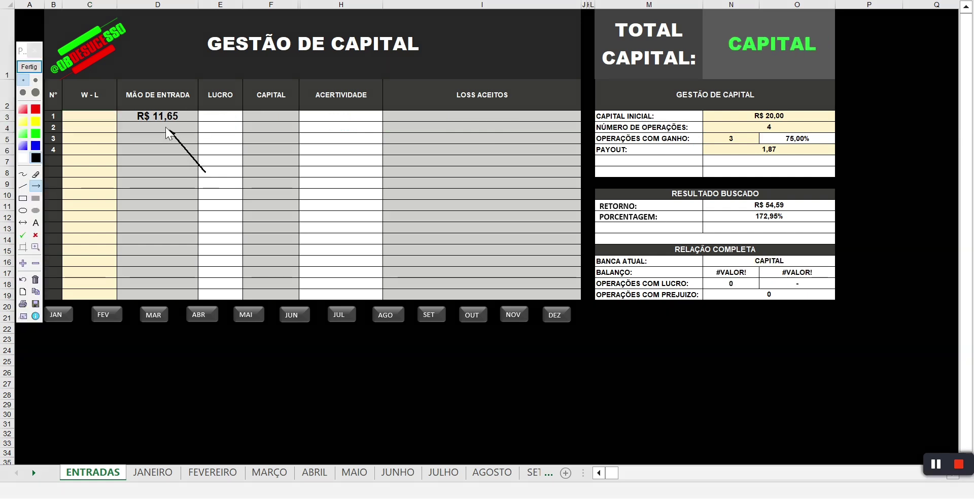
click(33, 68)
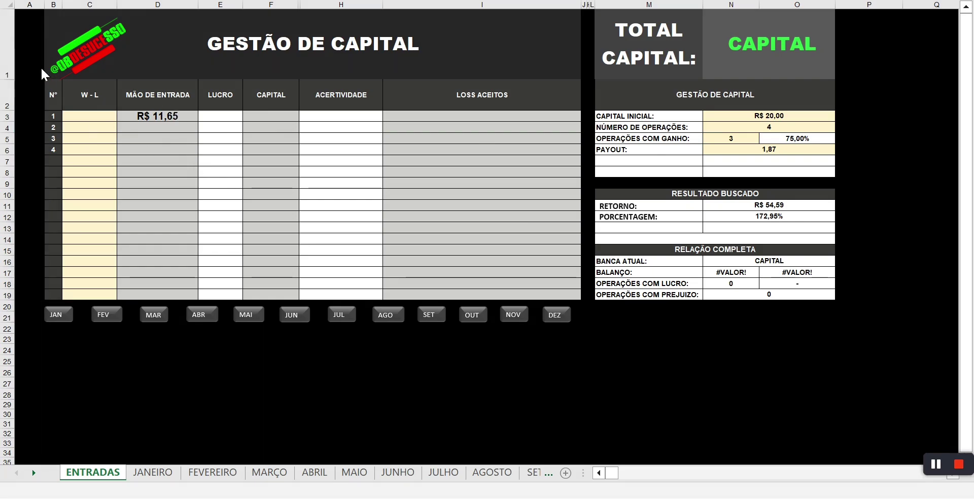
click(35, 70)
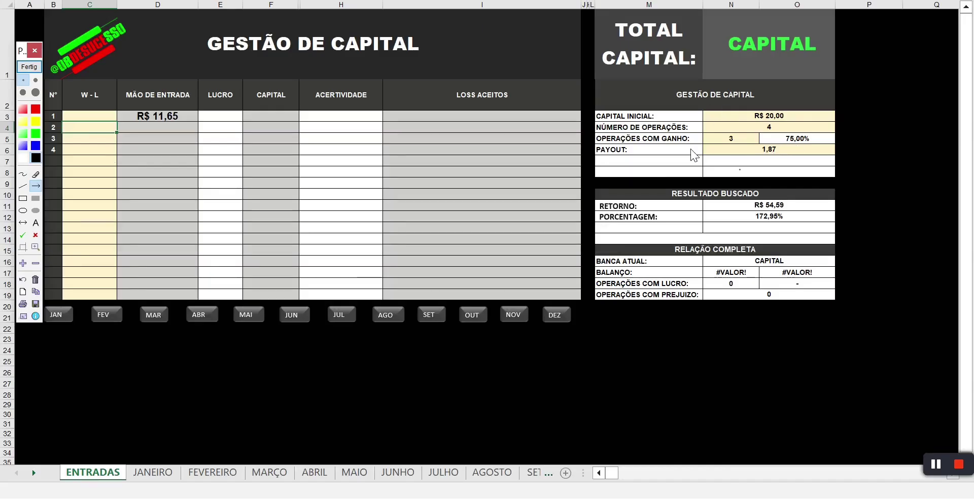
drag(741, 116, 743, 117)
click(29, 67)
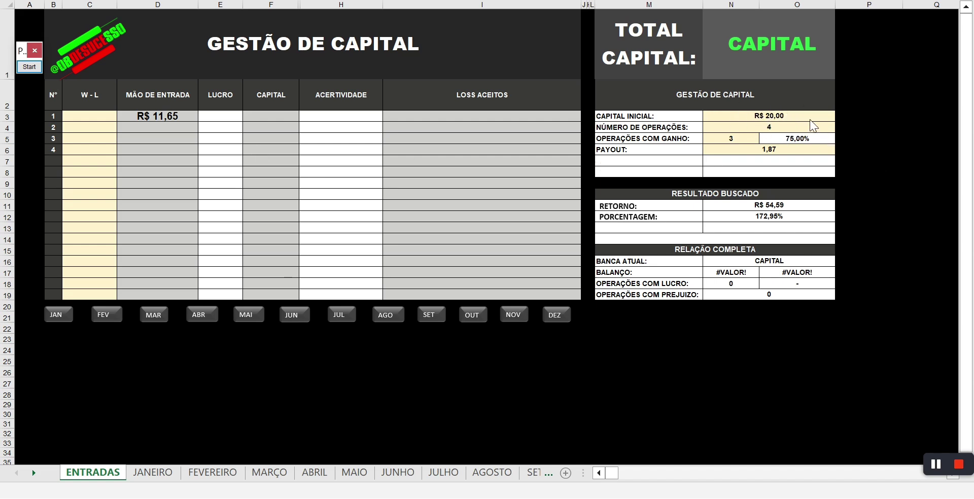
- Draw a temporary arrow from the operations table to the OPERAÇÕES COM GANHO value, and clear it
click(106, 126)
click(93, 118)
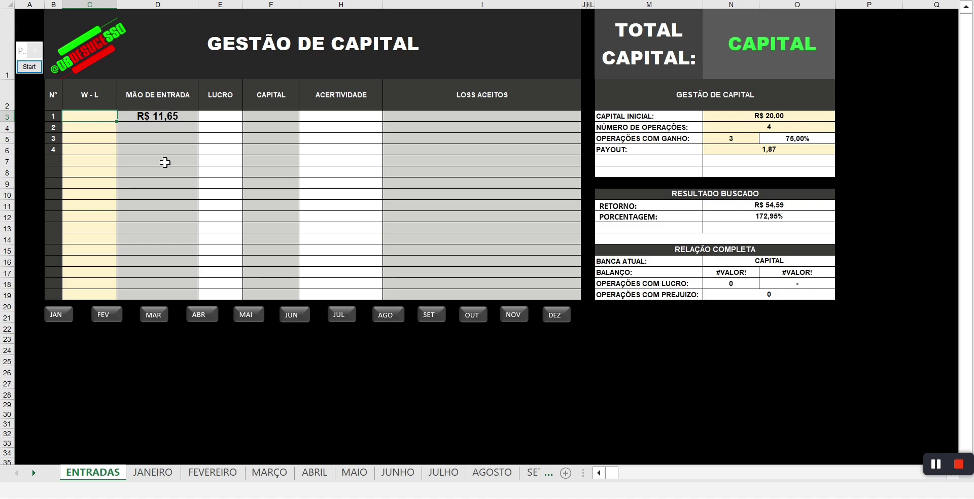
click(29, 66)
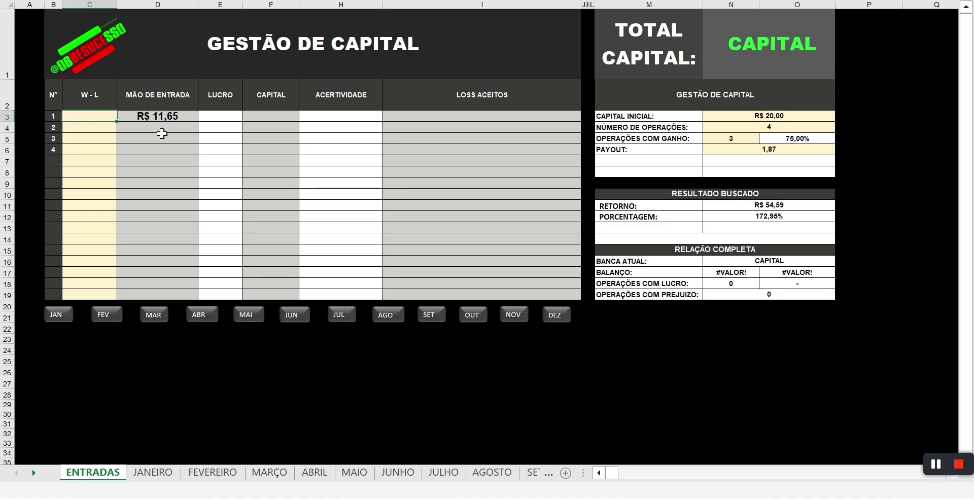
mouse_move(142, 156)
mouse_down()
mouse_move(660, 150)
mouse_move(720, 139)
mouse_up()
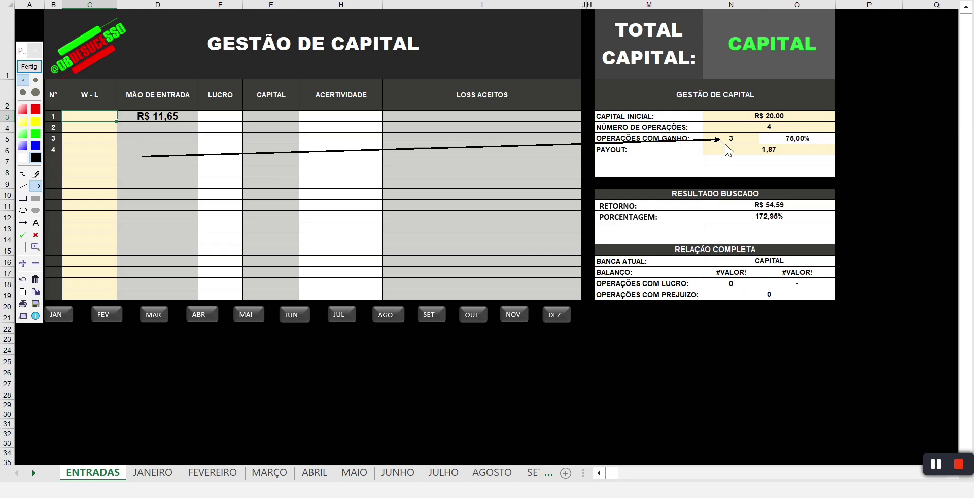
click(29, 67)
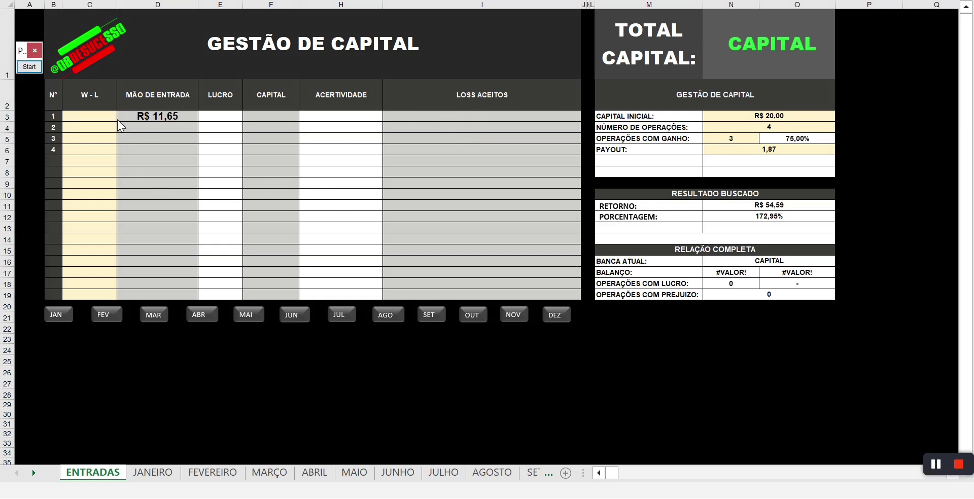
- Record W, L, W and W as the W - L results of operations 1 to 4
double_click(97, 117)
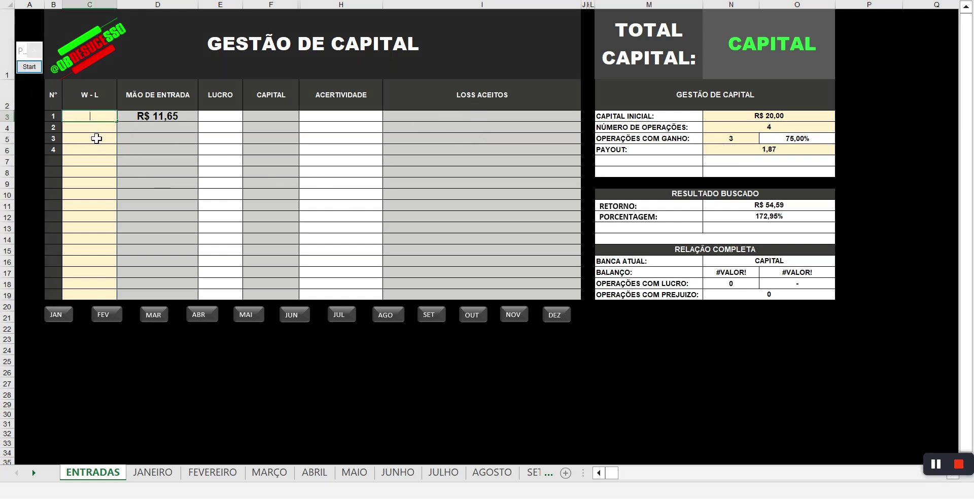
key(Return)
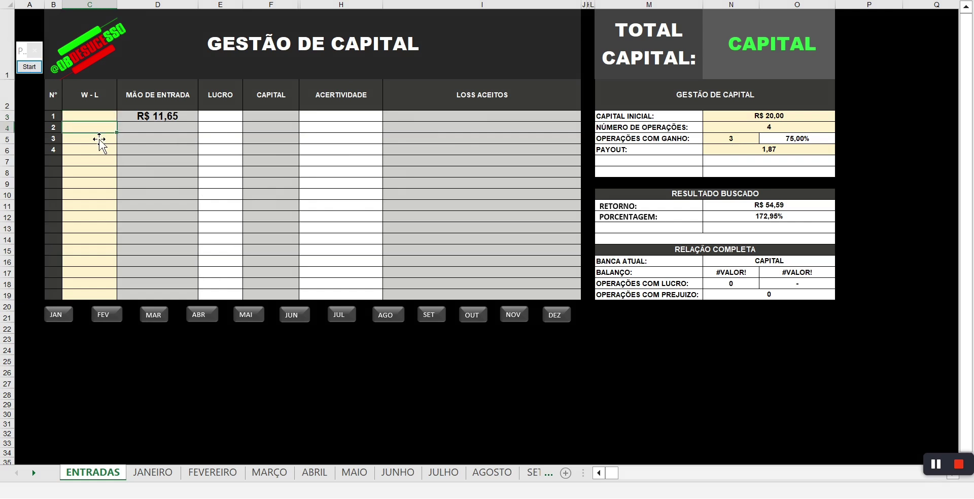
click(106, 122)
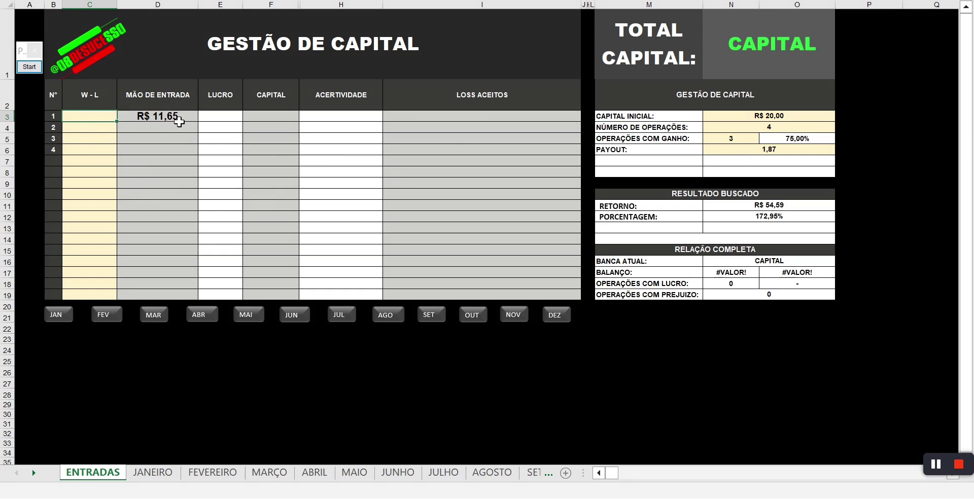
text(W)
key(BackSpace)
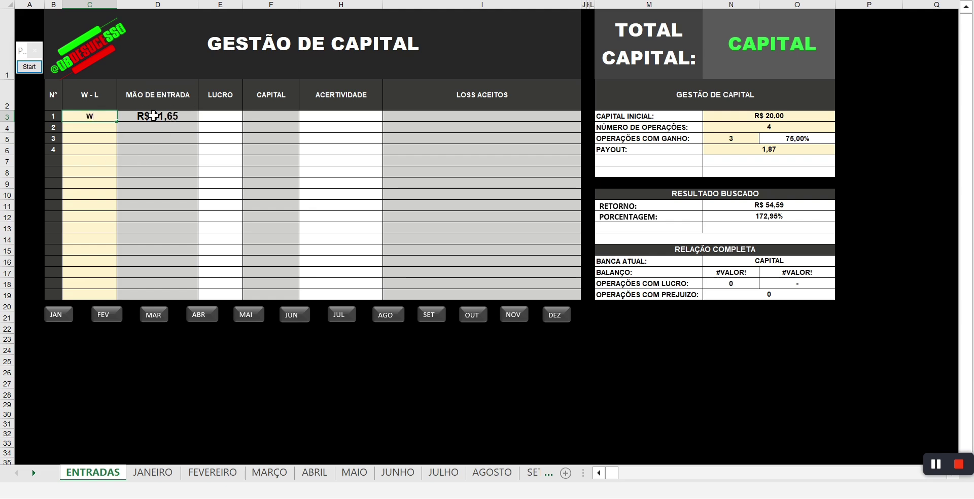
key(Return)
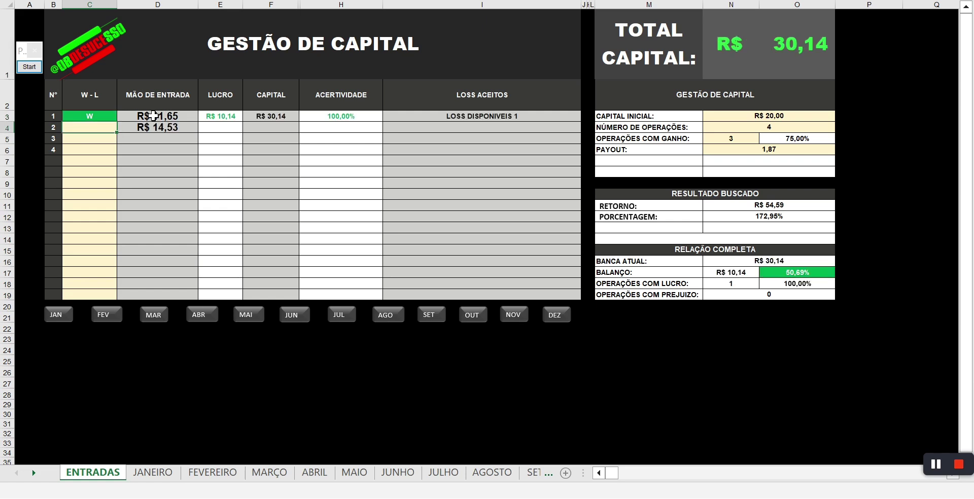
key(Return)
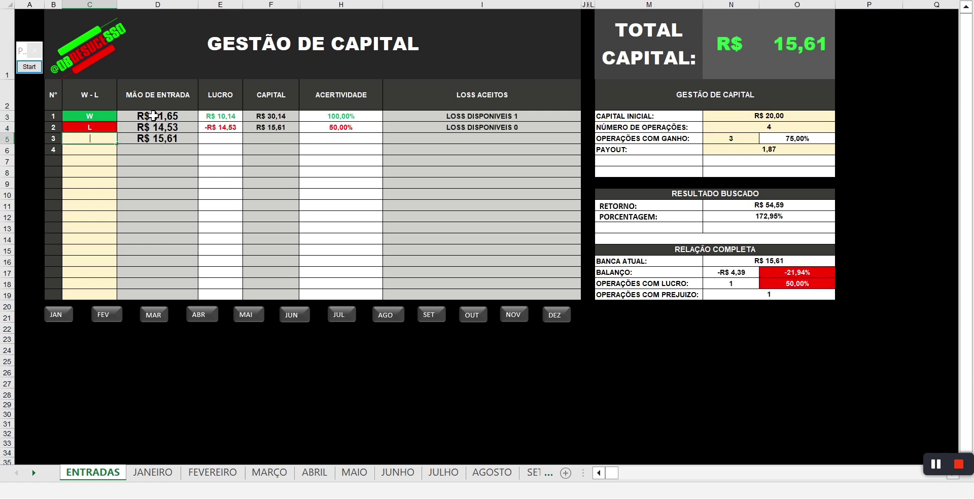
text(W)
key(Return)
text(W)
key(Return)
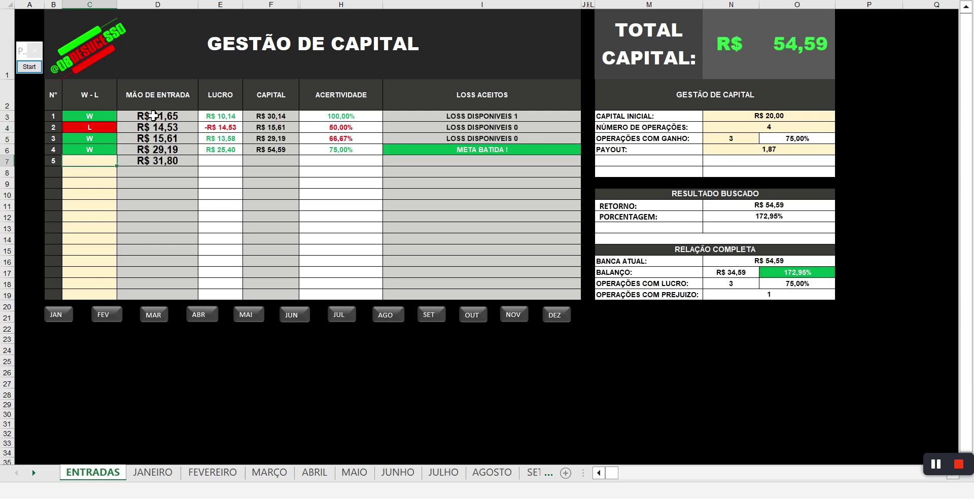
- Draw one temporary arrow down along the W - L results of operations 1 to 4, and clear it
click(29, 67)
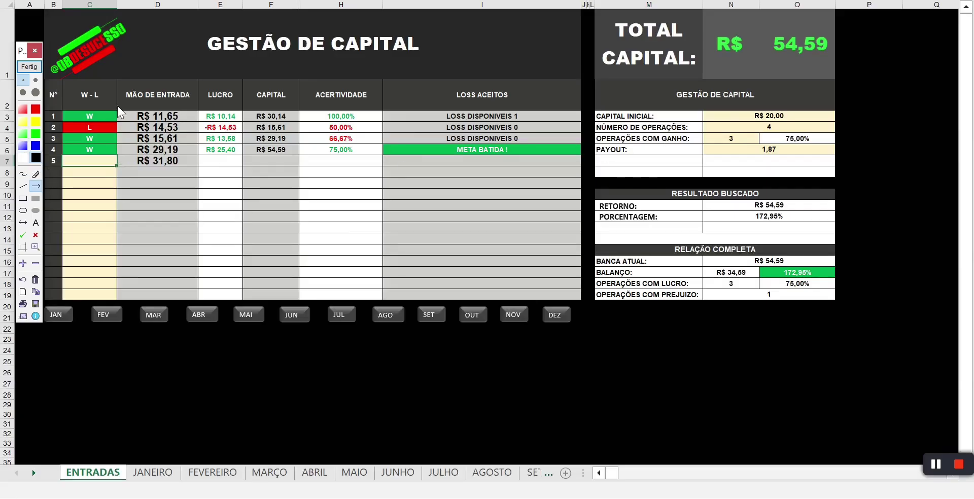
drag(112, 107, 113, 157)
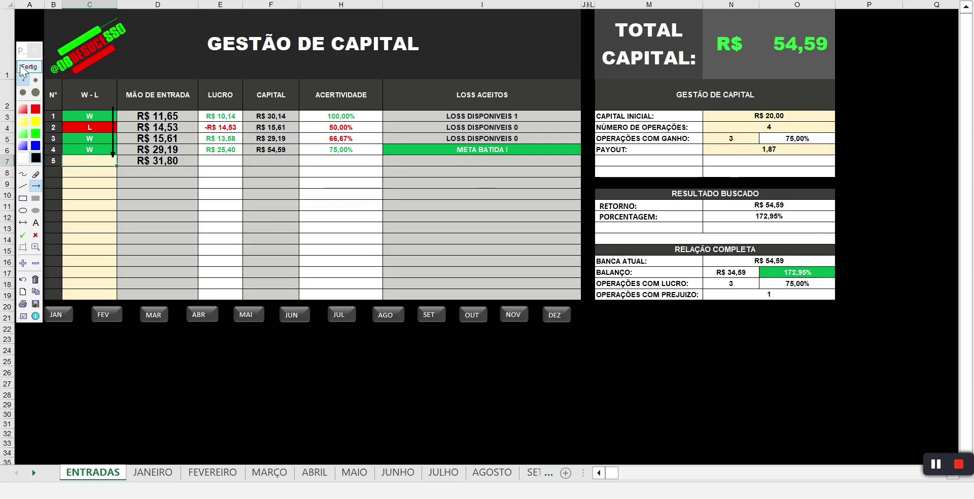
key(Escape)
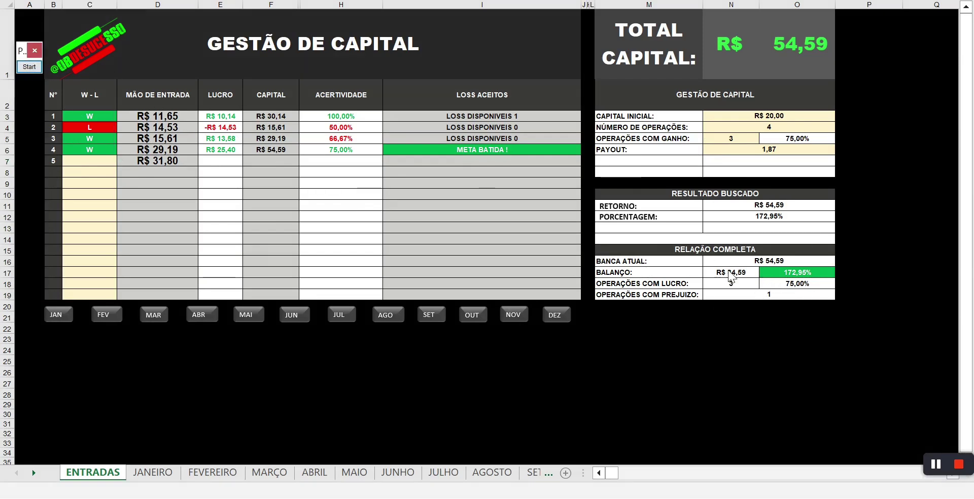
- Mark the BALANÇO, CAPITAL INICIAL and PORCENTAGEM values with temporary arrows, and clear them
click(34, 69)
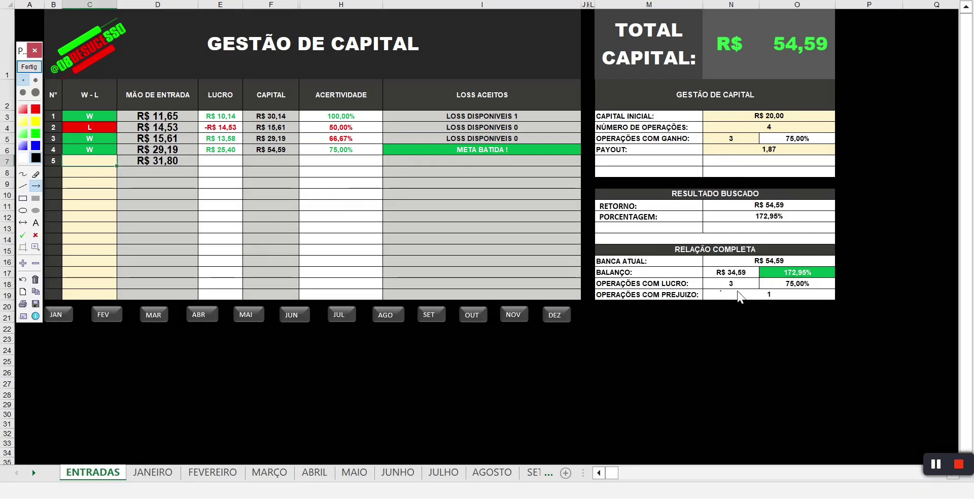
mouse_move(703, 267)
mouse_down()
mouse_move(755, 267)
mouse_move(715, 278)
mouse_move(762, 278)
mouse_up()
click(29, 66)
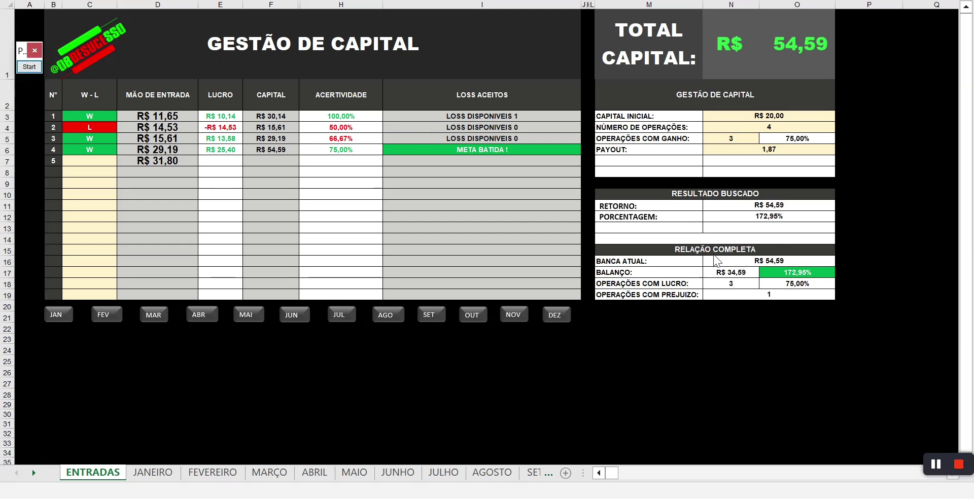
click(36, 70)
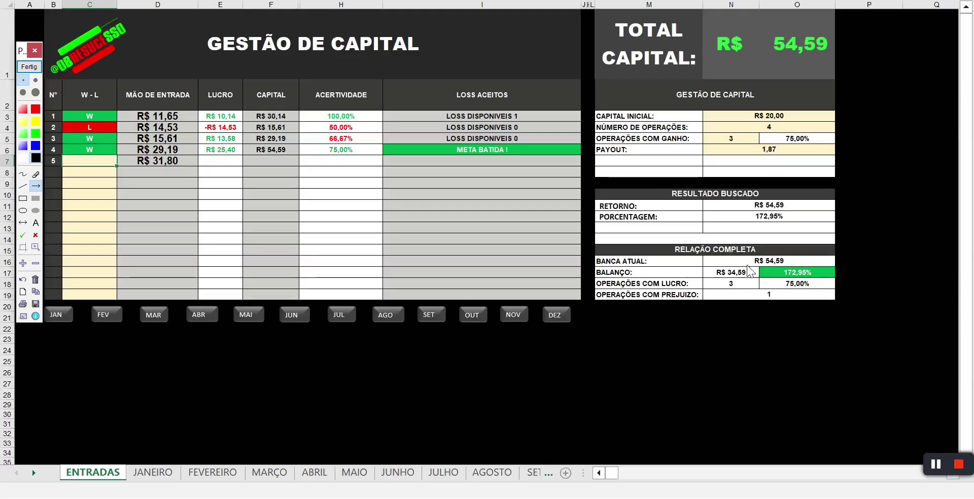
mouse_move(702, 240)
mouse_down()
mouse_move(727, 264)
mouse_move(738, 262)
mouse_up()
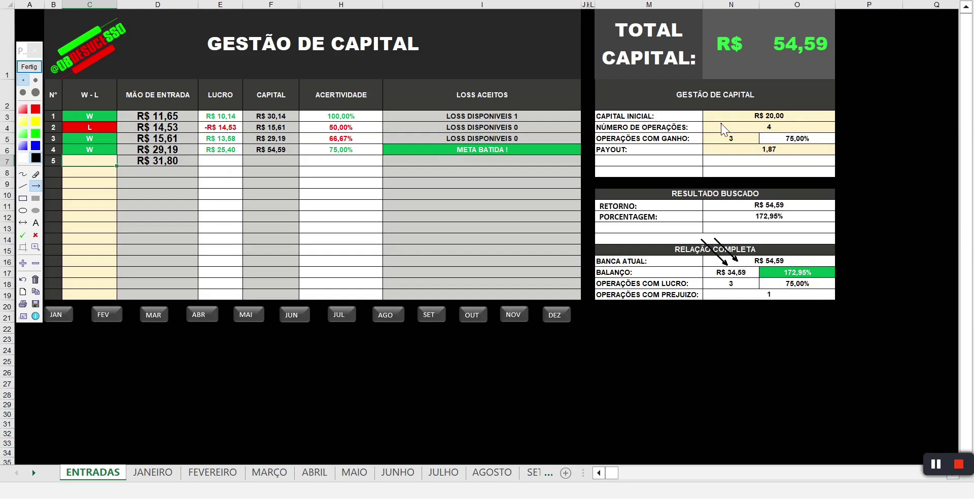
drag(742, 117, 744, 116)
drag(722, 217, 743, 217)
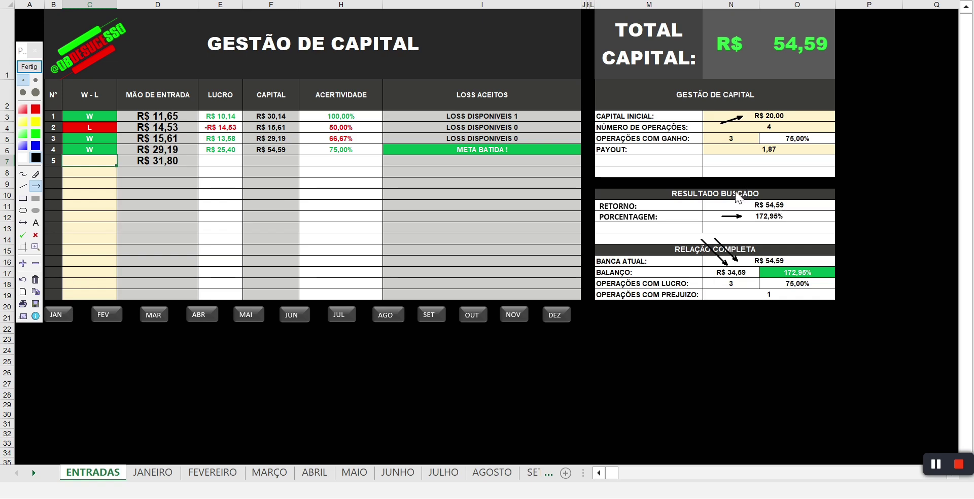
key(Escape)
- Draw two parallel temporary arrows down over the four W - L results, and clear them
drag(104, 109, 105, 156)
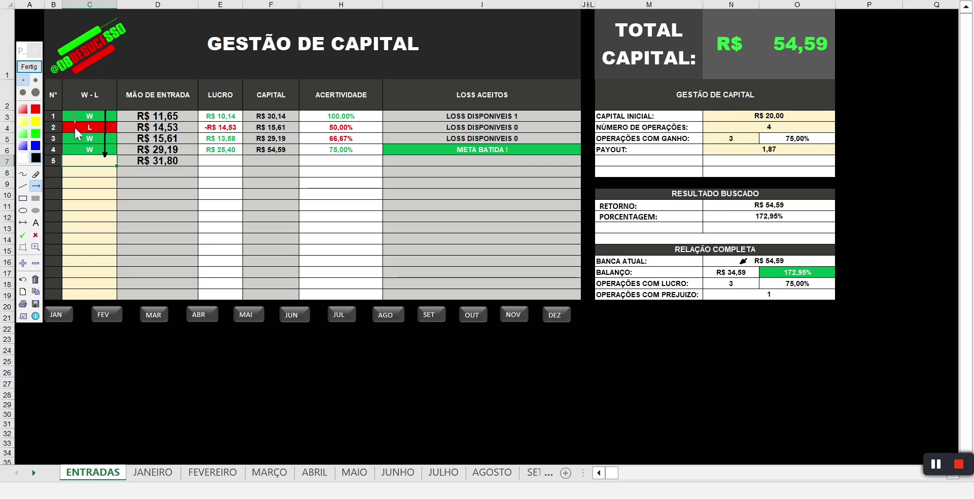
drag(74, 112, 75, 156)
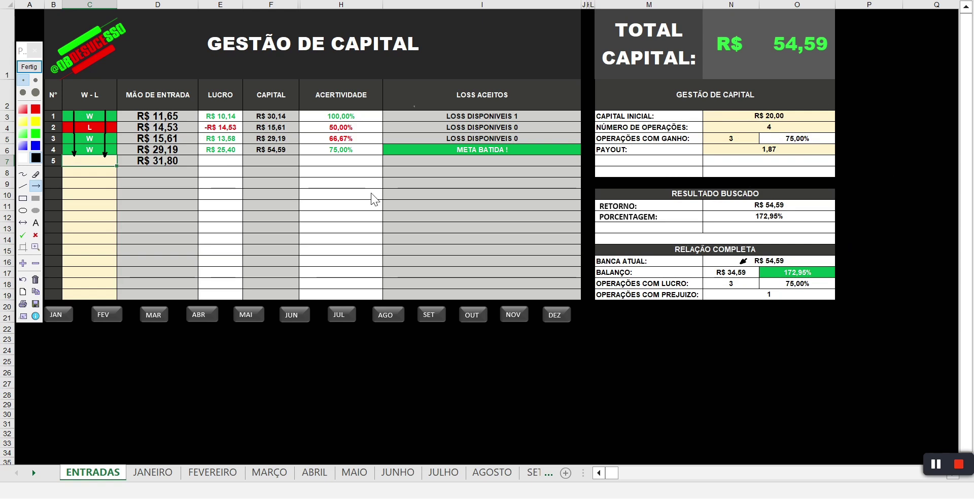
click(29, 66)
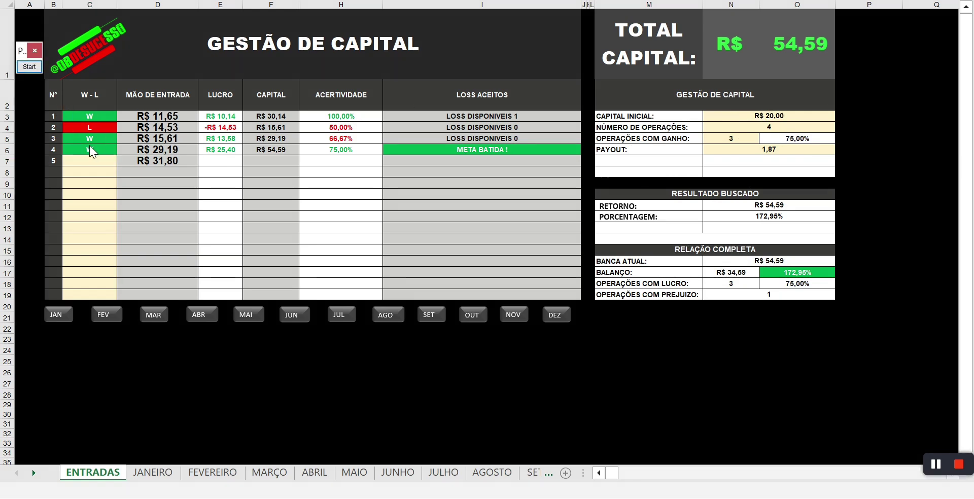
- Replace operation 4's W - L result with L
key(Up)
key(BackSpace)
key(Return)
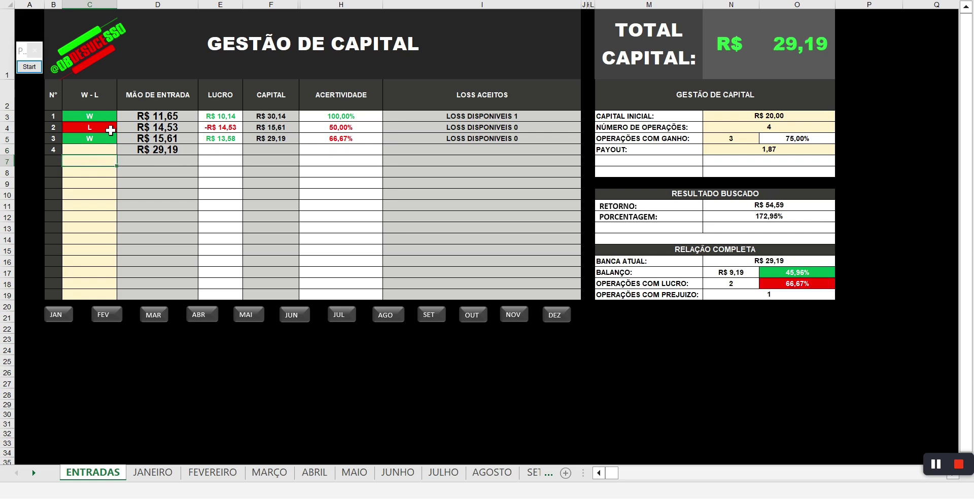
click(94, 150)
text(L)
key(Return)
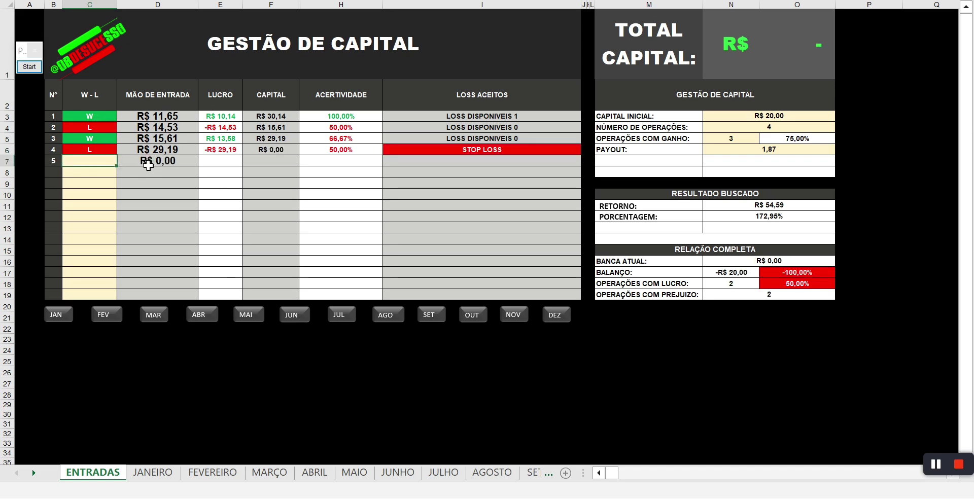
- Point temporary arrows at operation 4's STOP LOSS cell, its CAPITAL value and the CAPITAL INICIAL value, and clear them
click(29, 67)
drag(416, 189, 439, 158)
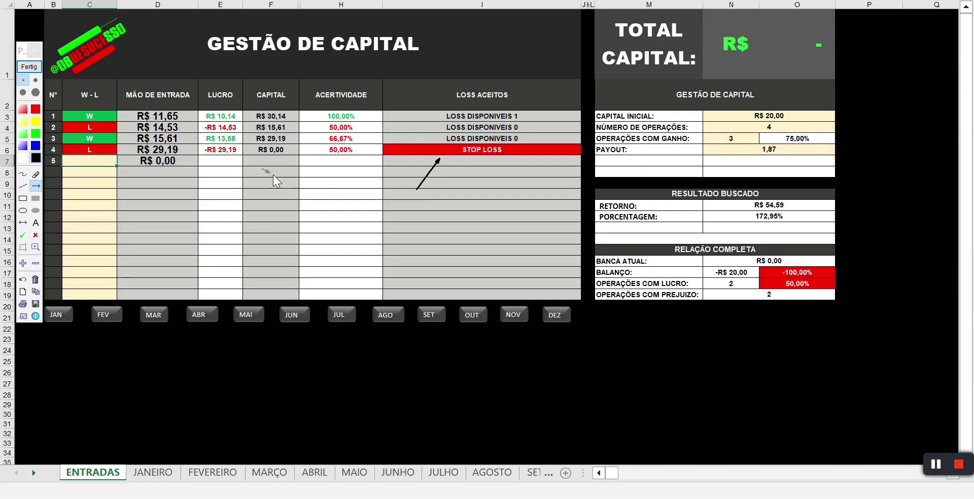
drag(271, 183, 288, 159)
drag(720, 116, 747, 114)
click(29, 67)
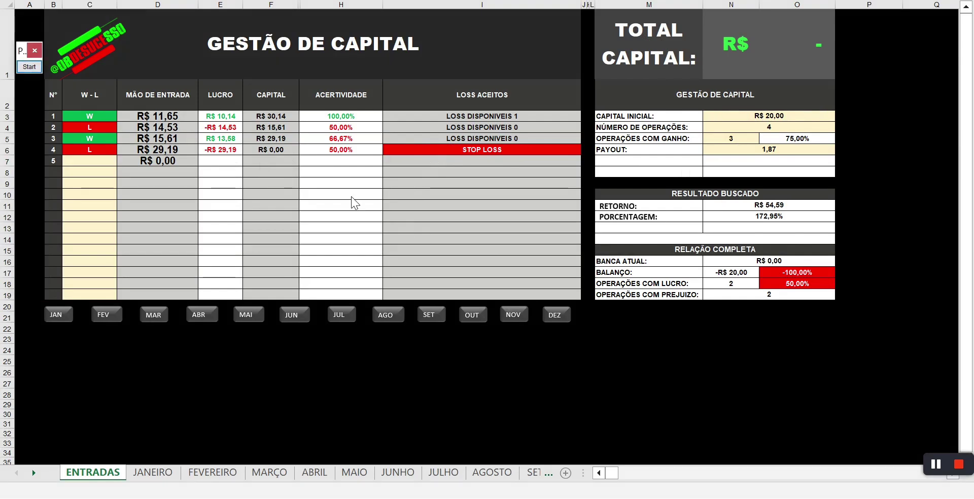